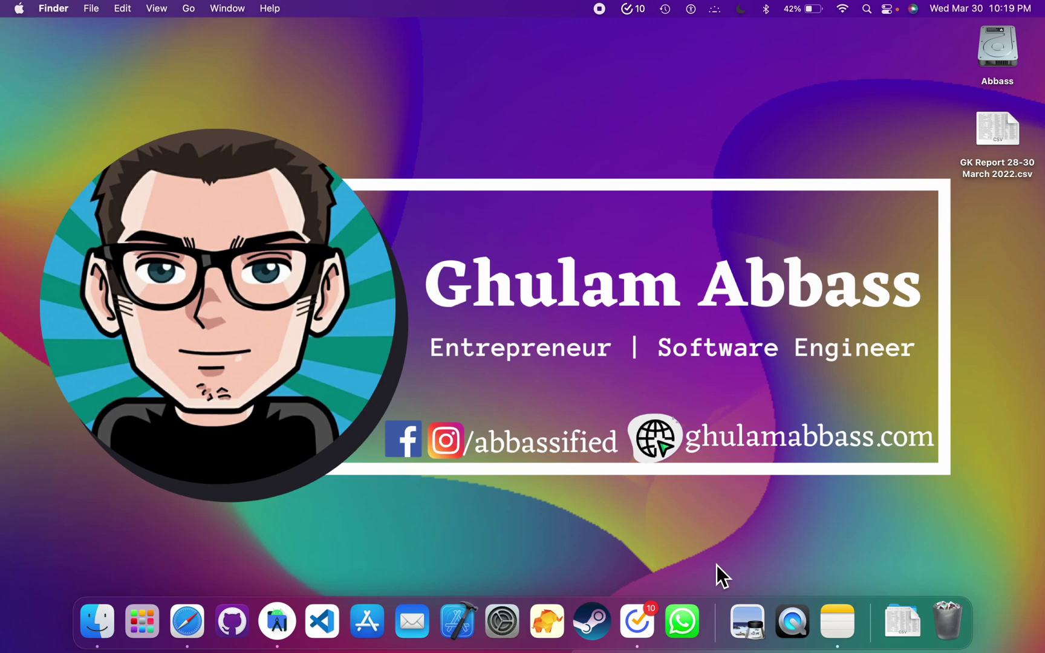
Switch from the Finder desktop to the full-screen Safari window showing Gmail with Google Tasks
{"action": "key", "text": "super+Tab"}
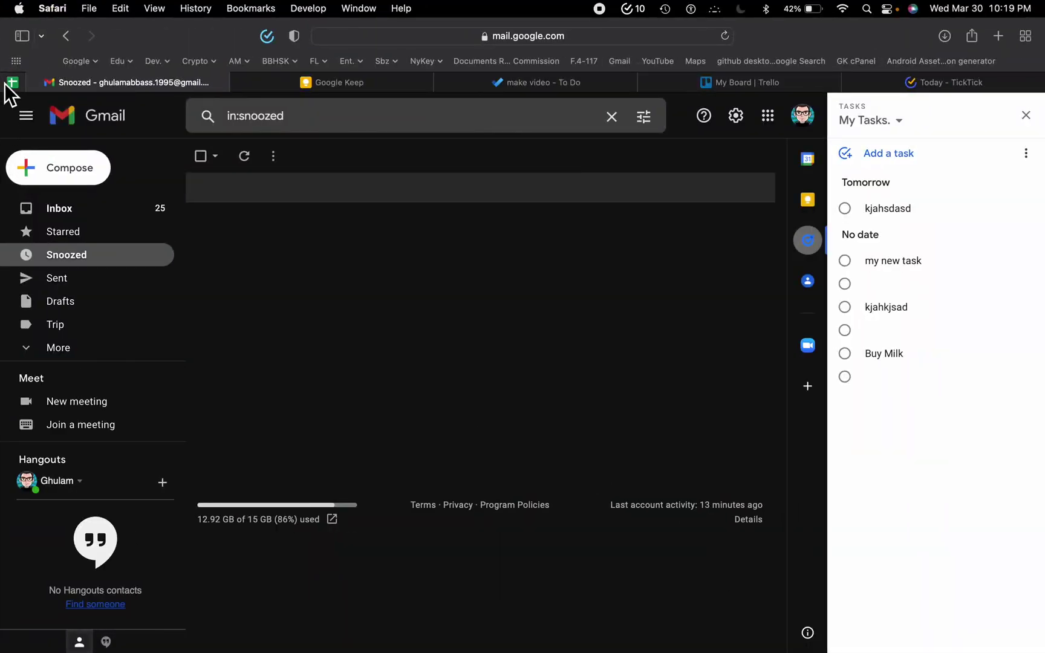
{"action": "mouse_move", "coordinate": [8, 85]}
{"action": "left_click", "coordinate": [14, 87]}
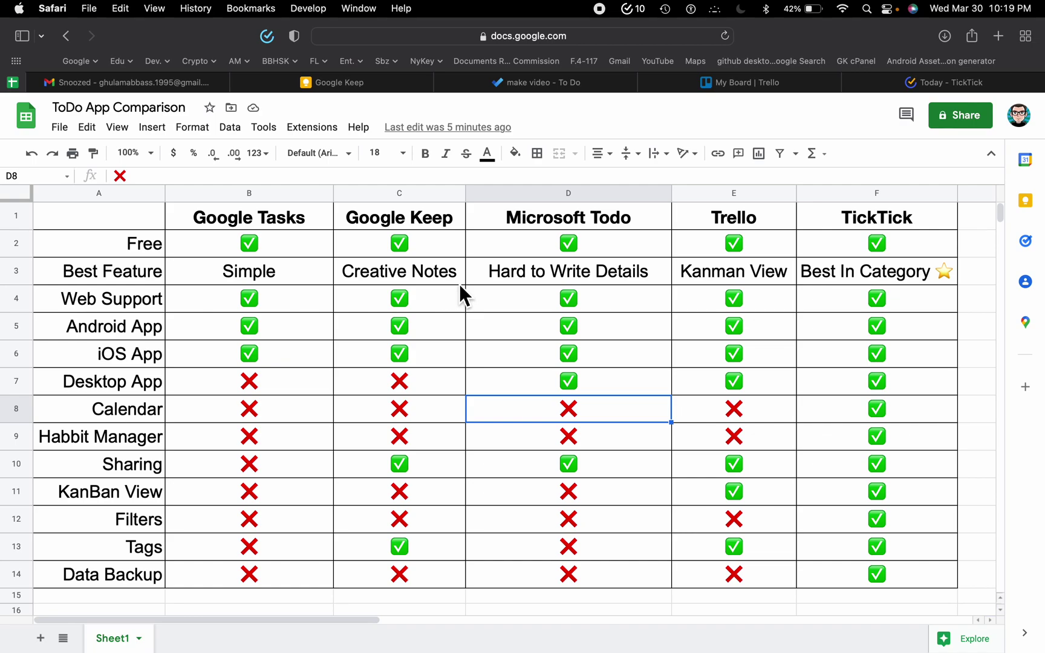
{"action": "left_click", "coordinate": [278, 224]}
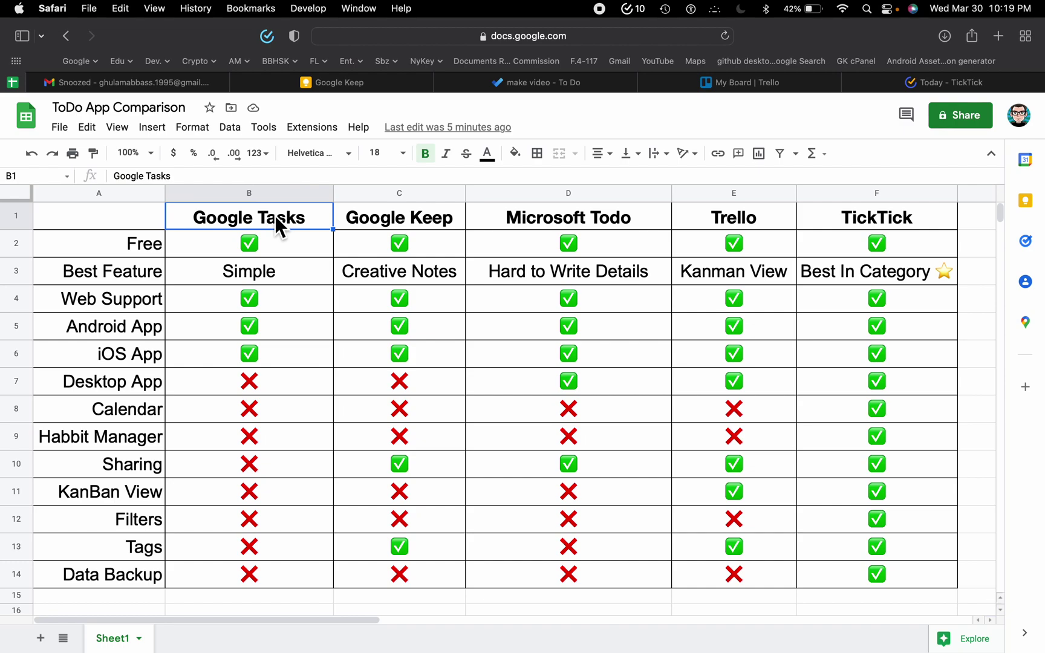
{"action": "left_click", "coordinate": [266, 276]}
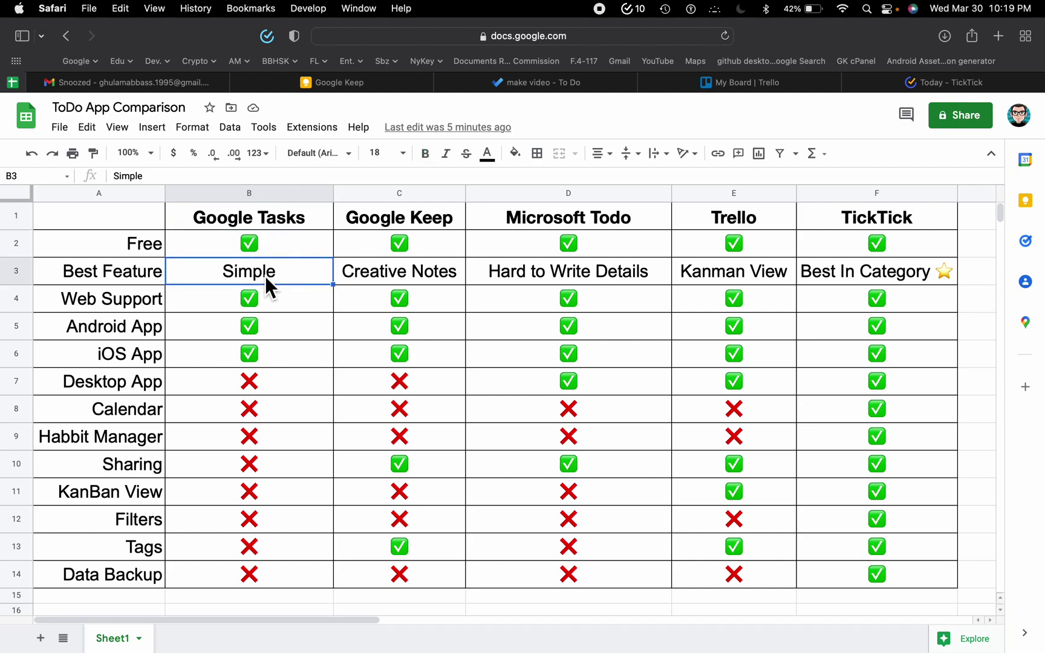
{"action": "left_click", "coordinate": [147, 86]}
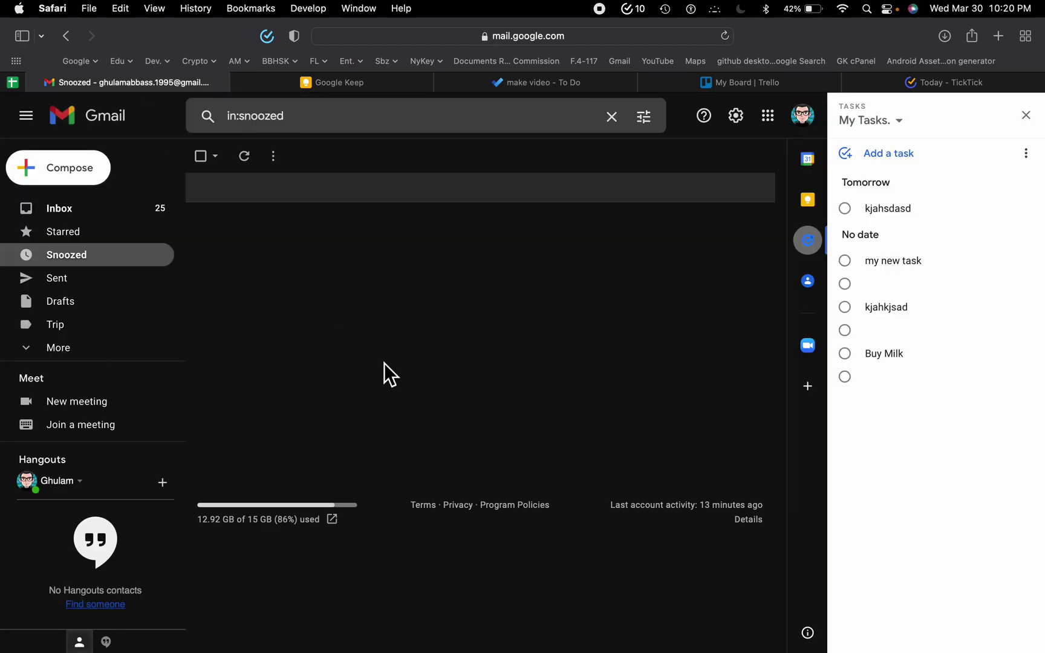
Reopen the Google Tasks panel and add a task named 'okok' under No date
{"action": "left_click", "coordinate": [1026, 115]}
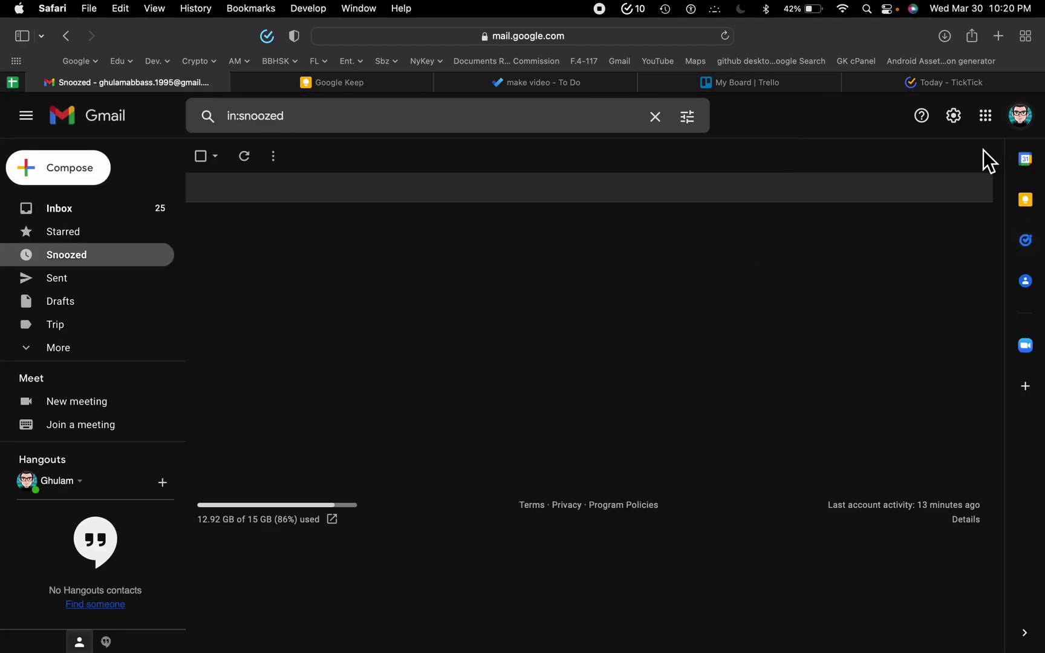
{"action": "left_click", "coordinate": [1025, 245]}
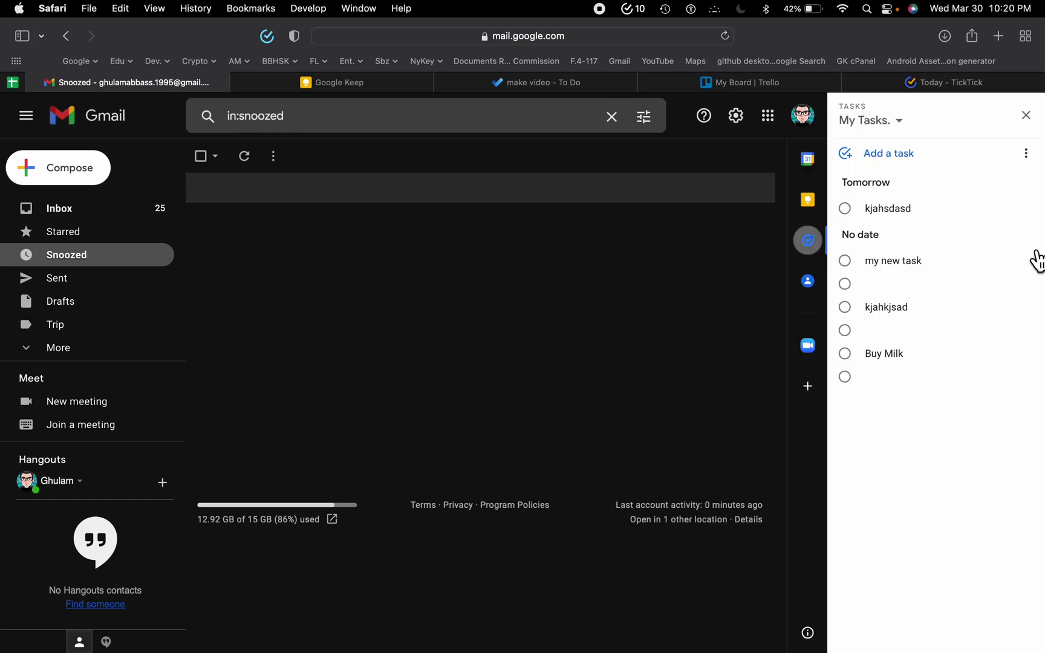
{"action": "left_click", "coordinate": [912, 156]}
{"action": "type", "text": "okok"}
{"action": "key", "text": "Return"}
{"action": "left_click", "coordinate": [943, 568]}
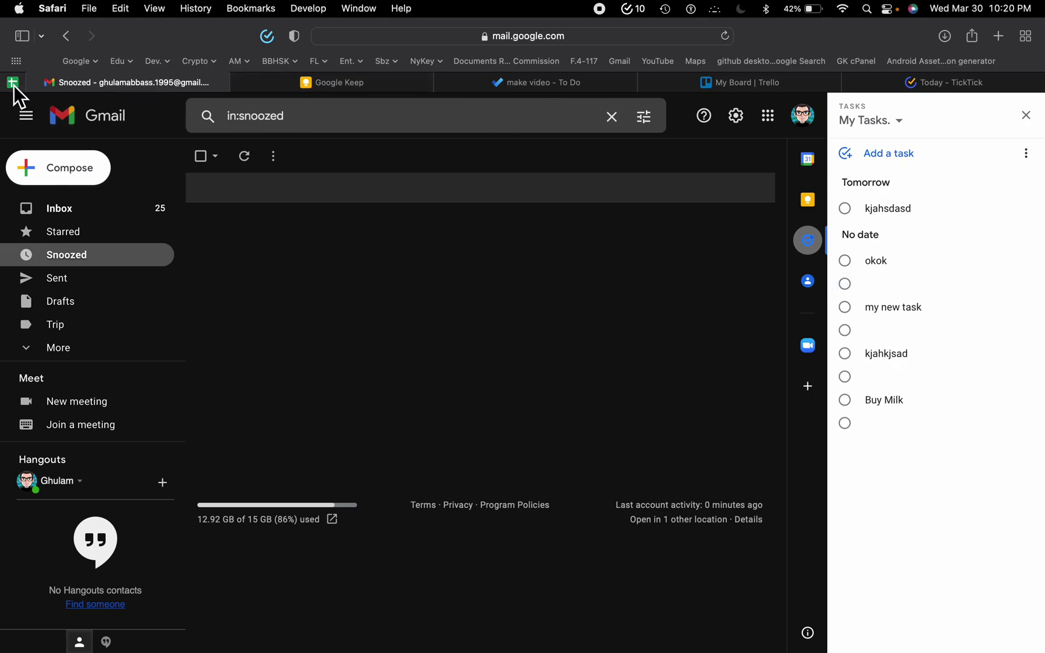
{"action": "left_click", "coordinate": [12, 82]}
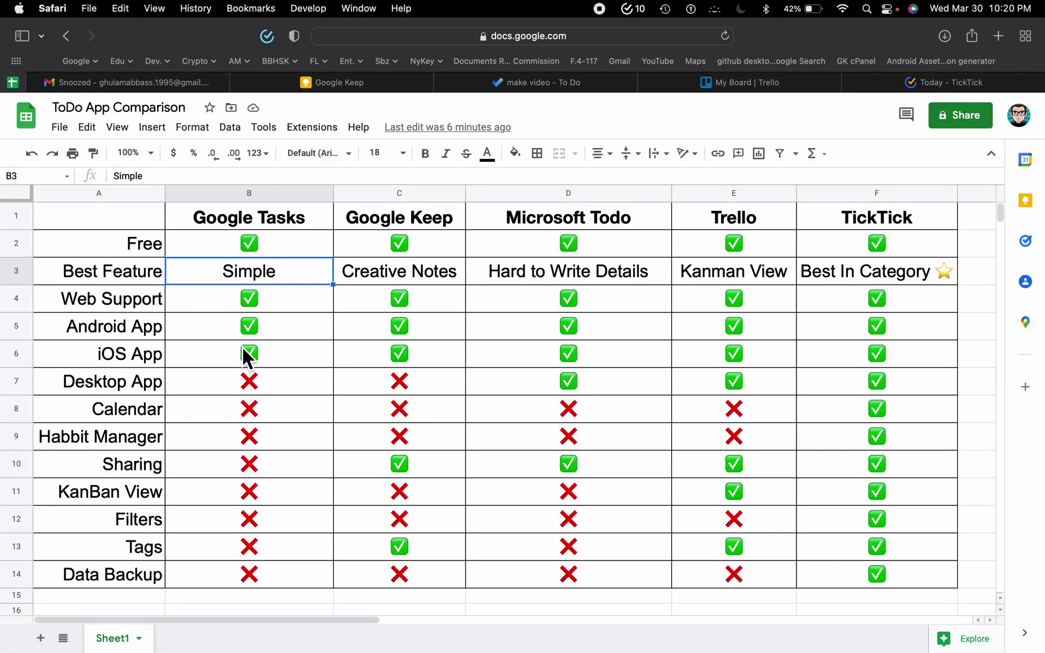
Review Google Tasks' Sharing, Calendar, Filters, Tags and Data Backup cells, then the Google Keep column
{"action": "left_click", "coordinate": [253, 460]}
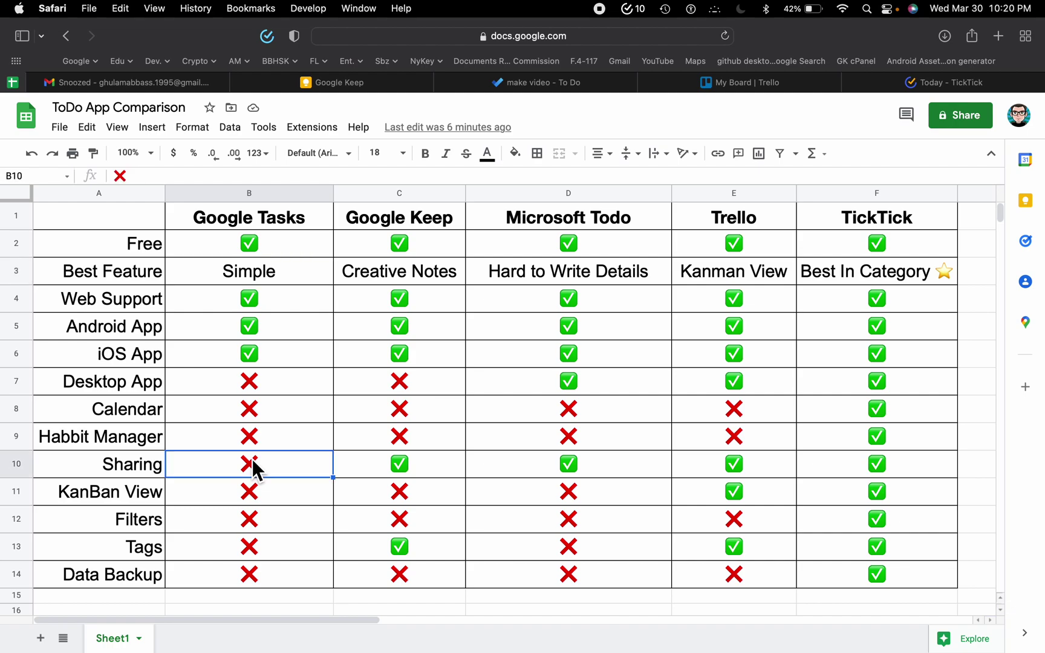
{"action": "left_click", "coordinate": [270, 413]}
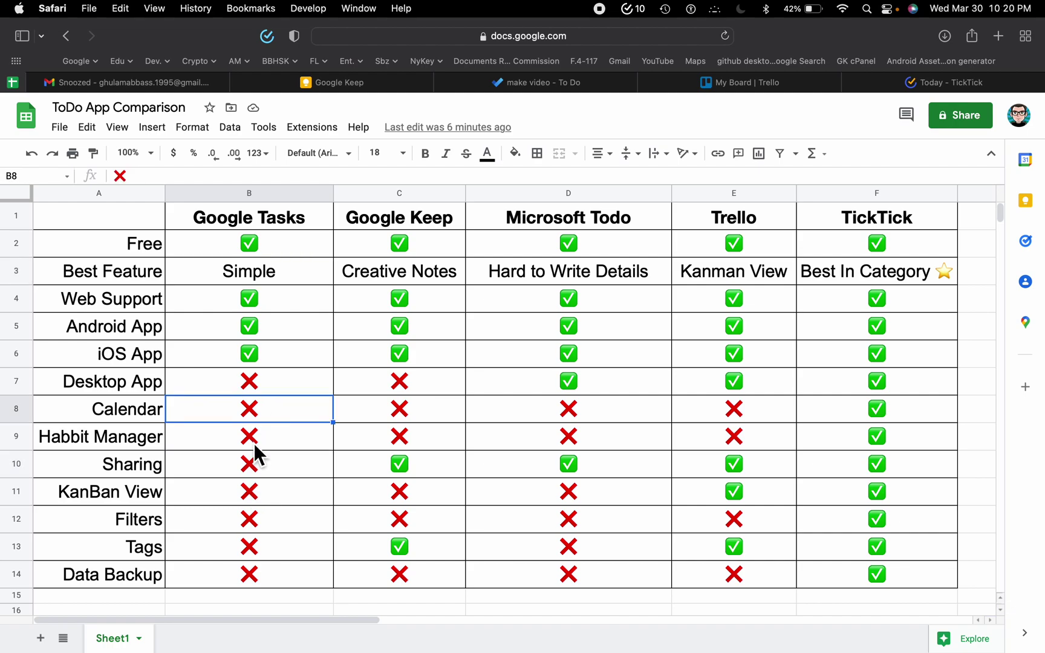
{"action": "left_click", "coordinate": [275, 511]}
{"action": "left_click", "coordinate": [269, 542]}
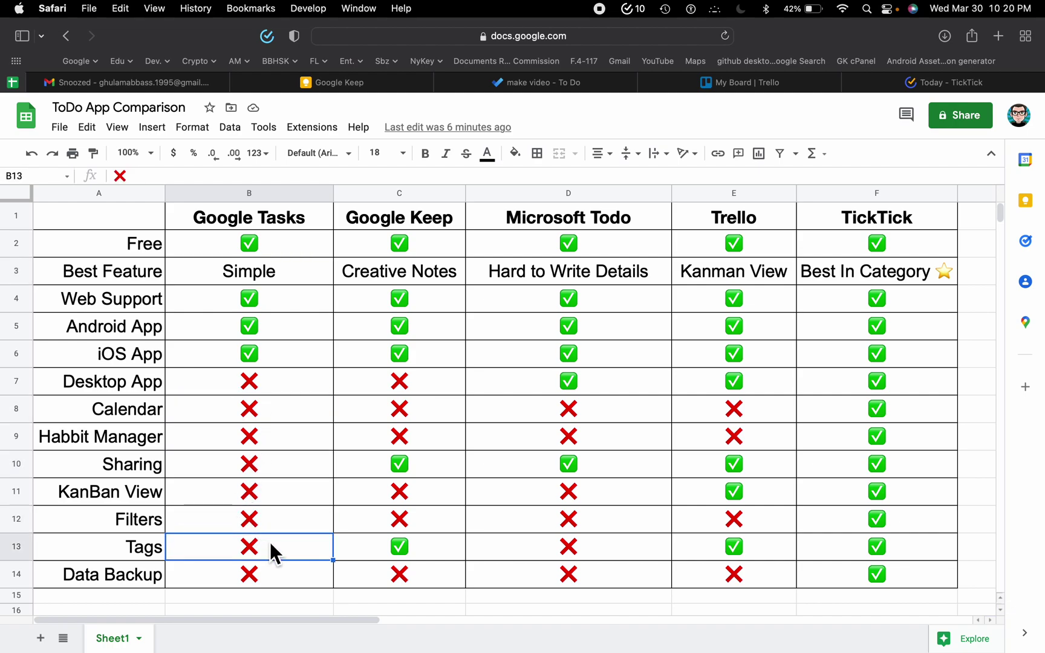
{"action": "left_click", "coordinate": [266, 581]}
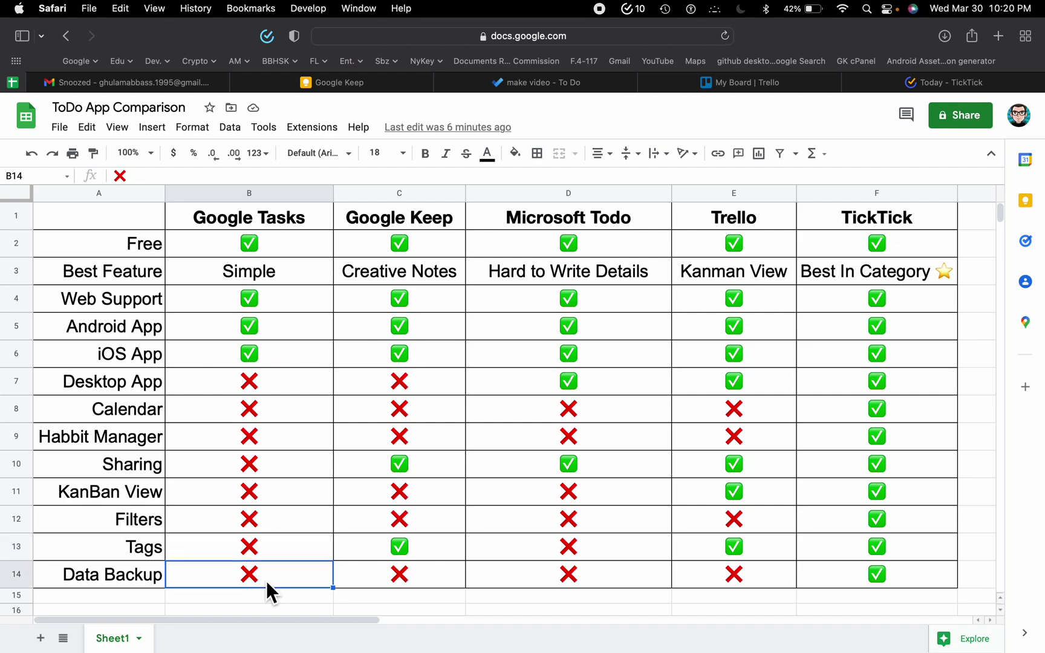
{"action": "left_click", "coordinate": [428, 215]}
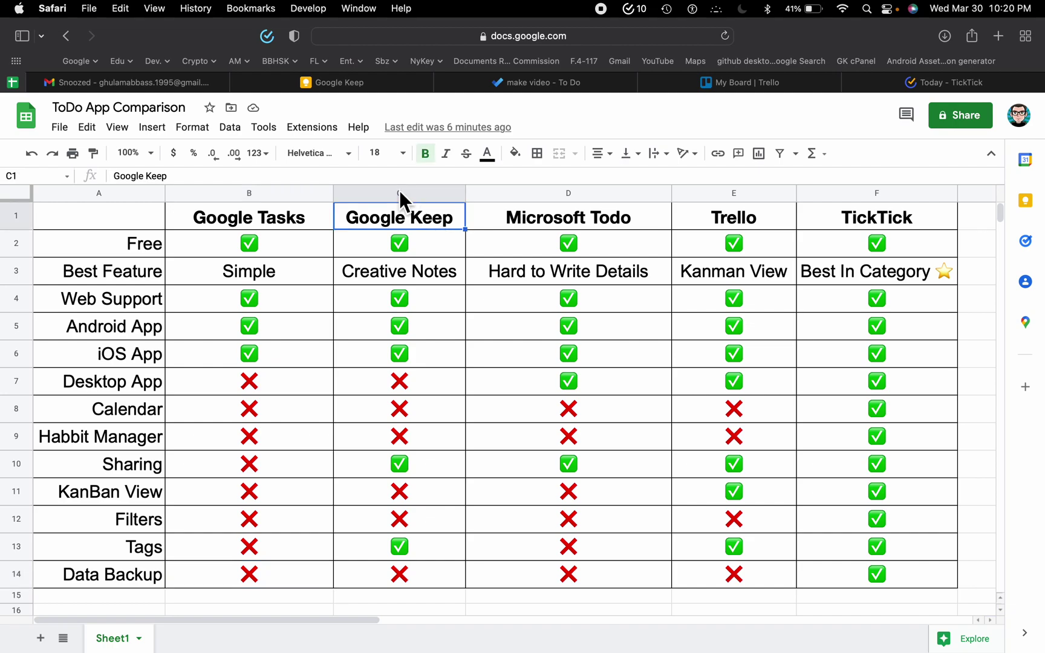
{"action": "left_click", "coordinate": [330, 82]}
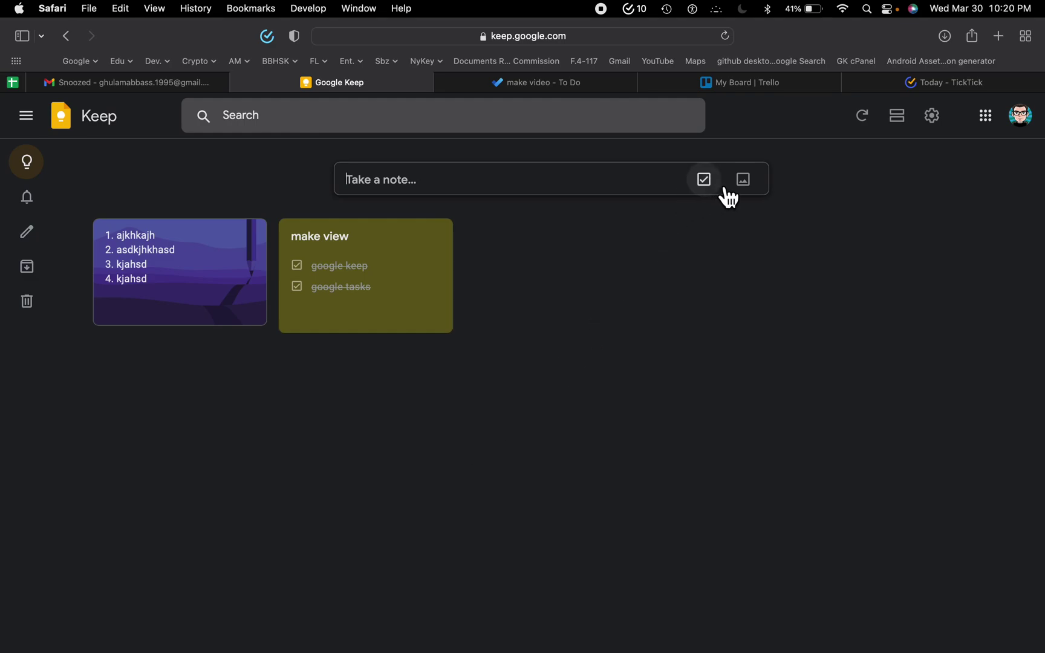
Uncheck both make view items and add a checklist note: kjhkasd, kjhaskdasd, jklhasd
{"action": "left_click", "coordinate": [296, 267]}
{"action": "left_click", "coordinate": [297, 292]}
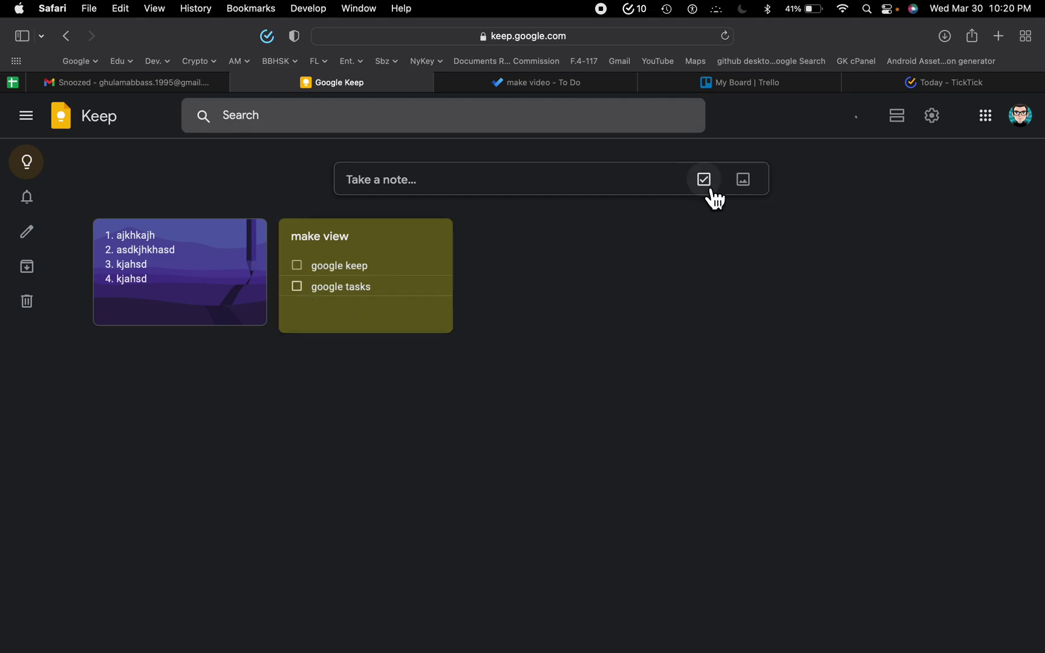
{"action": "left_click", "coordinate": [705, 181]}
{"action": "type", "text": "kjhkasd"}
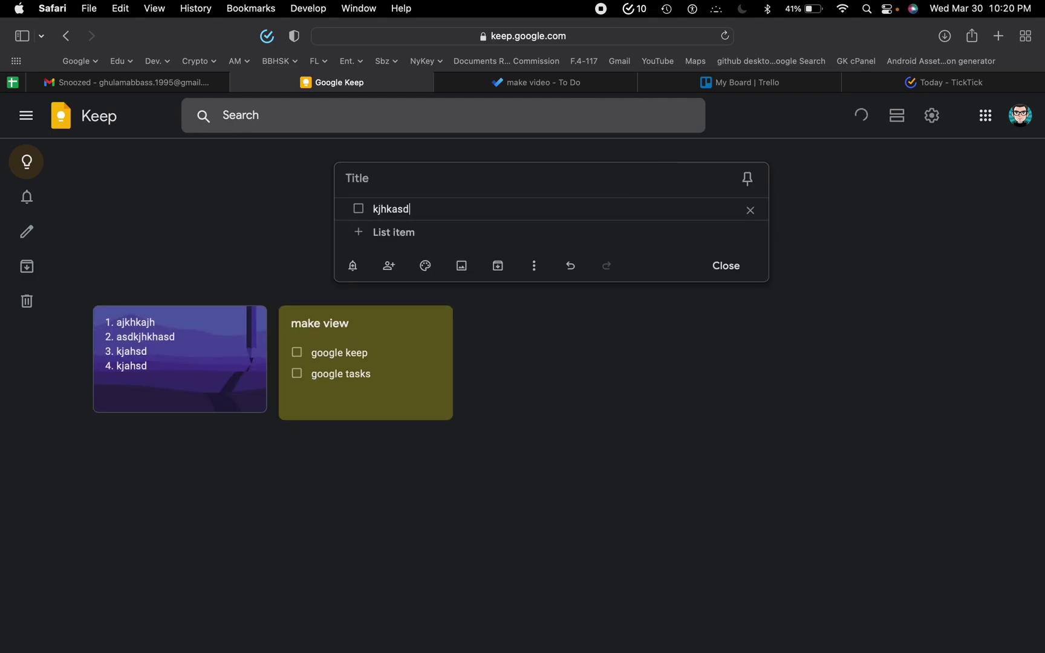
{"action": "key", "text": "Return"}
{"action": "type", "text": "kjhaskdasd"}
{"action": "key", "text": "Return"}
{"action": "type", "text": "jklhasd"}
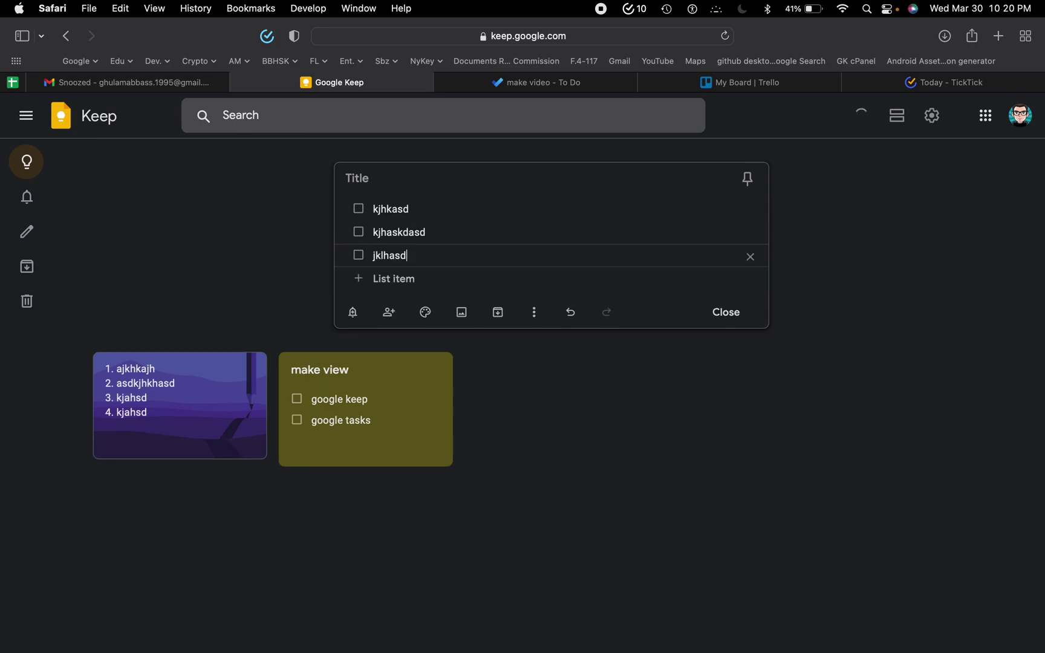
{"action": "left_click", "coordinate": [560, 340]}
Add a numbered text note: 1. kjahskjdhasd, klkjasdasd, lkjasd
{"action": "left_click", "coordinate": [419, 191]}
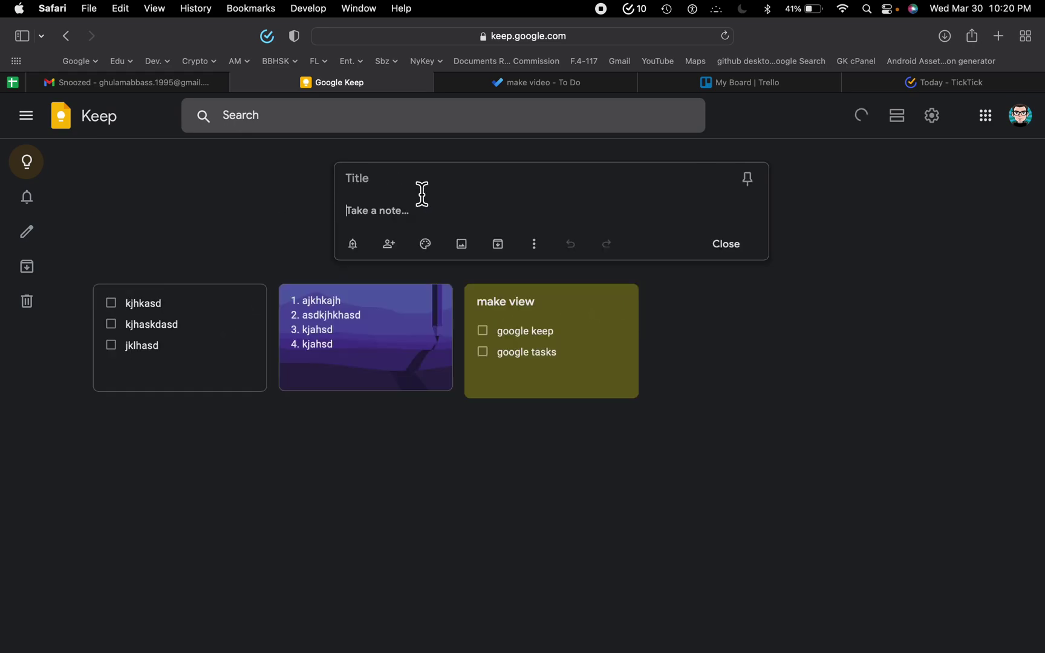
{"action": "type", "text": "1. kjahskjdhasd"}
{"action": "key", "text": "Return"}
{"action": "type", "text": "klkjasdasd"}
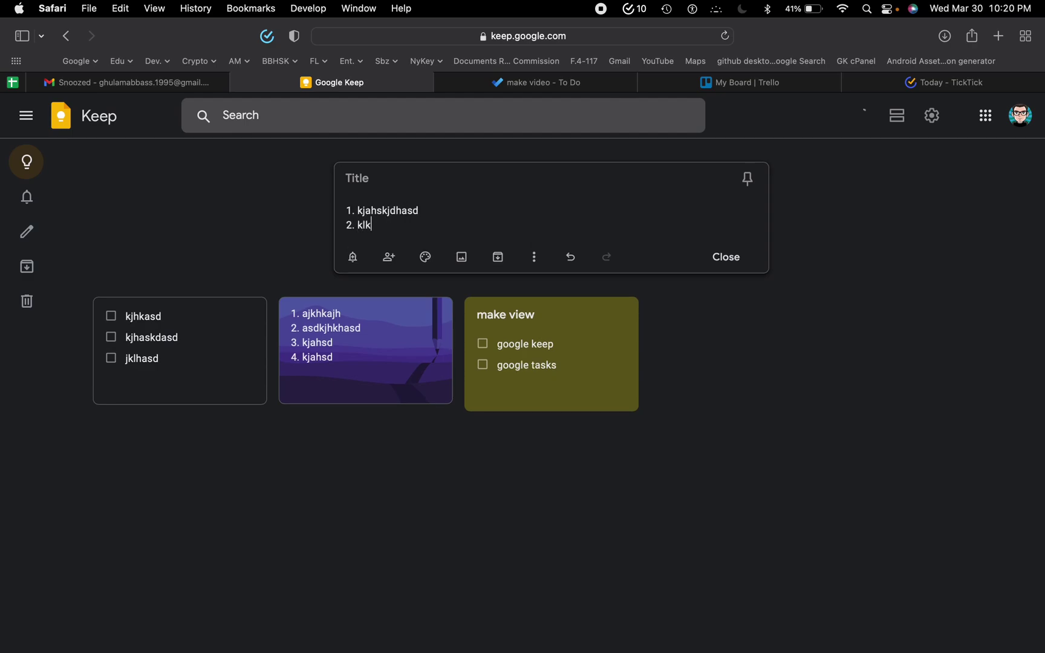
{"action": "key", "text": "Return"}
{"action": "type", "text": "lkjasd"}
{"action": "key", "text": "Return"}
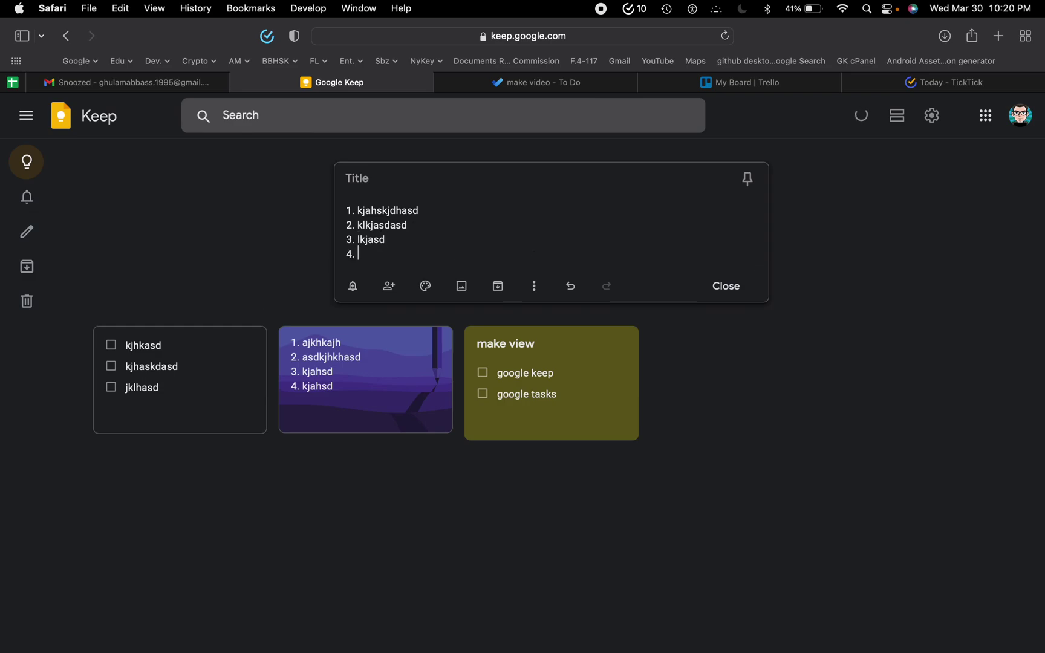
{"action": "left_click", "coordinate": [805, 363]}
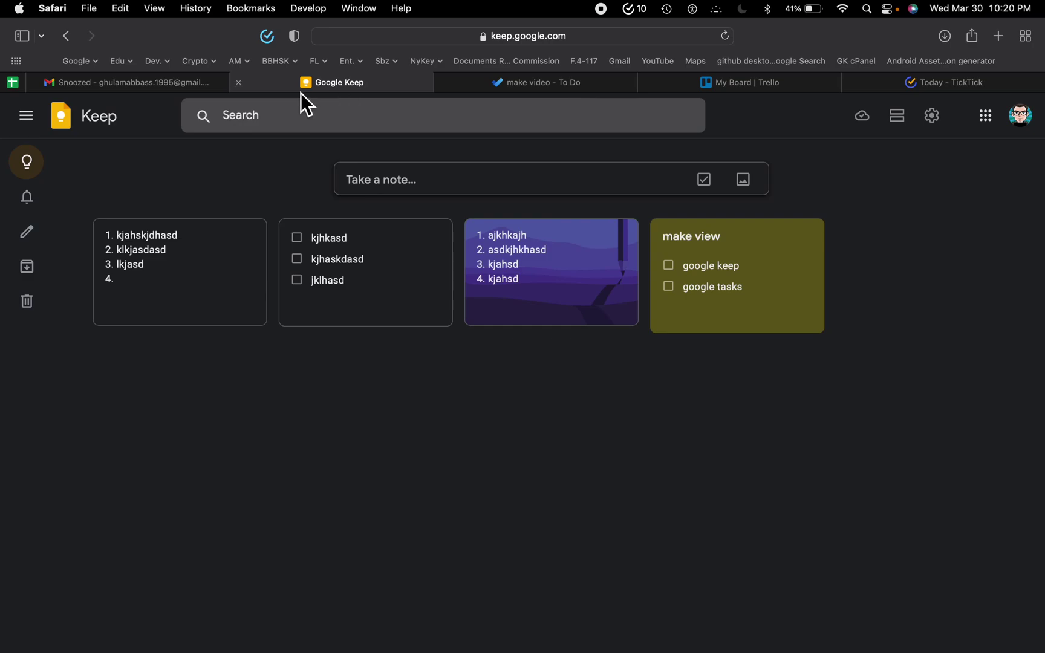
{"action": "left_click", "coordinate": [12, 89]}
{"action": "left_click", "coordinate": [403, 338]}
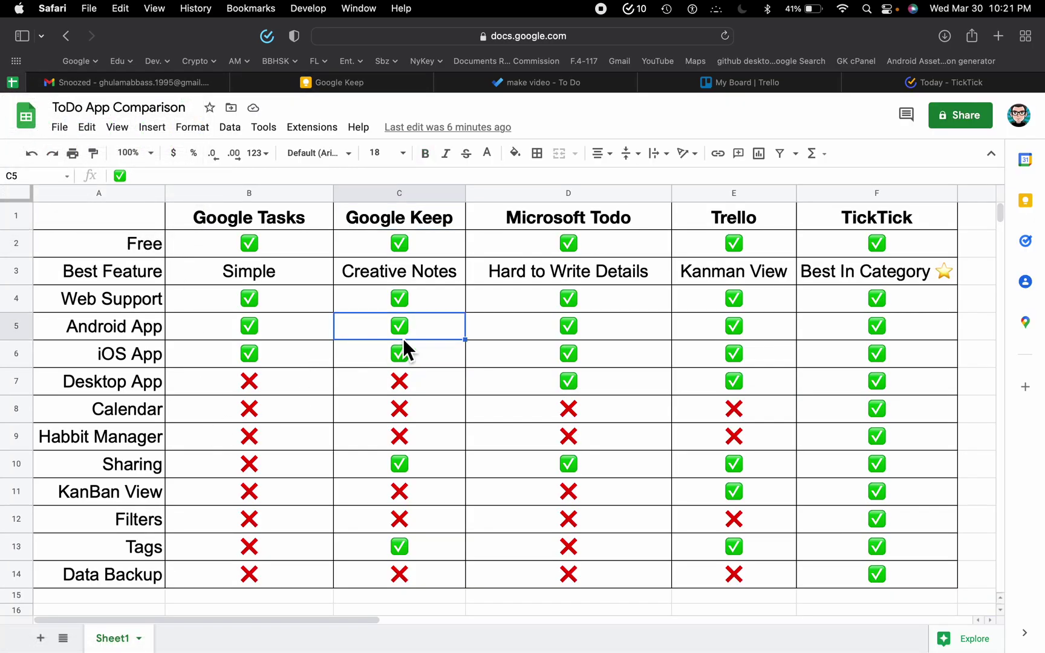
{"action": "key", "text": "Down"}
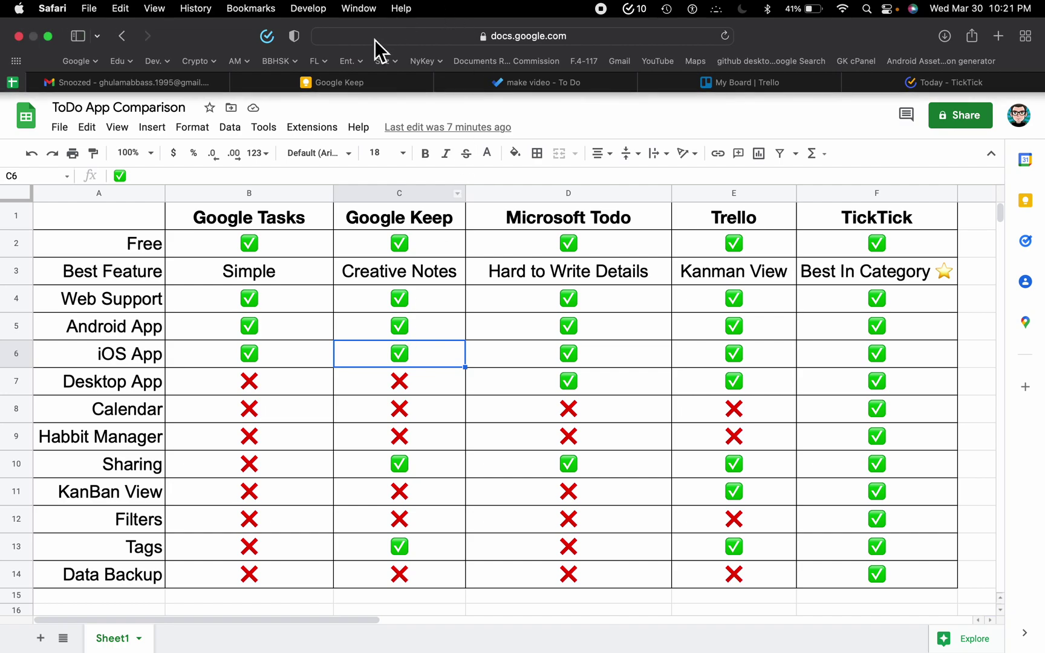
{"action": "left_click", "coordinate": [350, 85]}
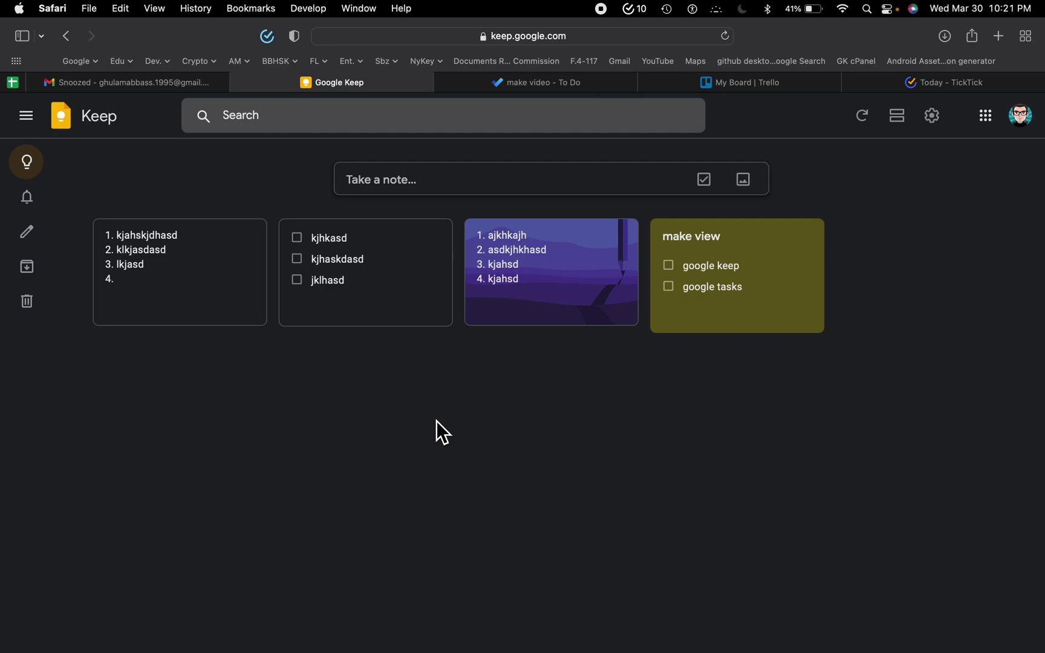
Close the Gmail and Google Keep tabs in Safari
{"action": "left_click", "coordinate": [44, 90]}
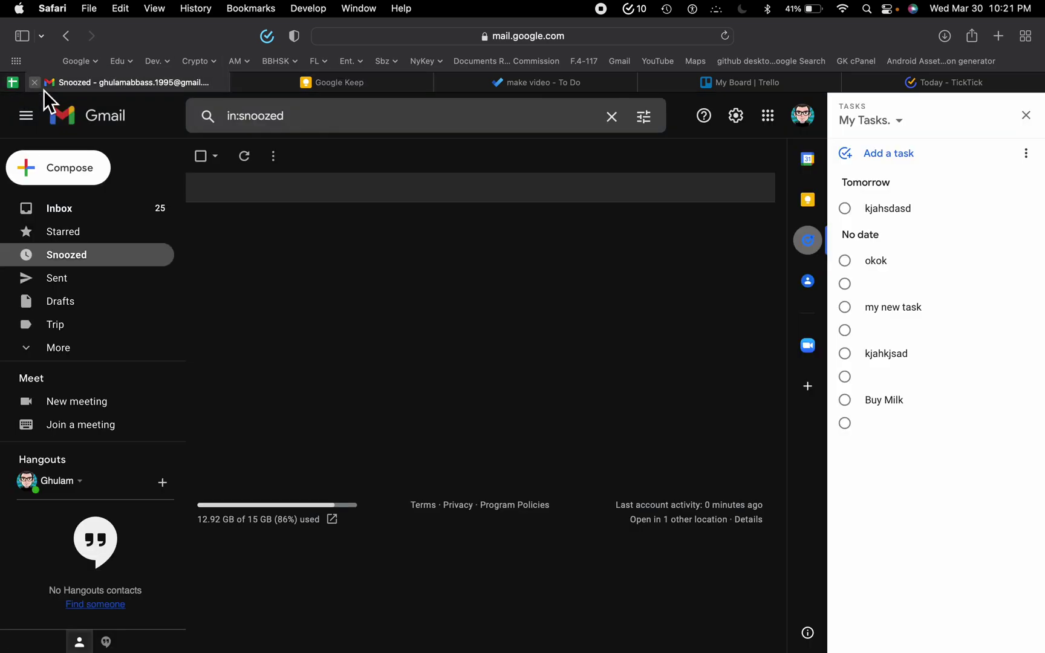
{"action": "left_click", "coordinate": [38, 85]}
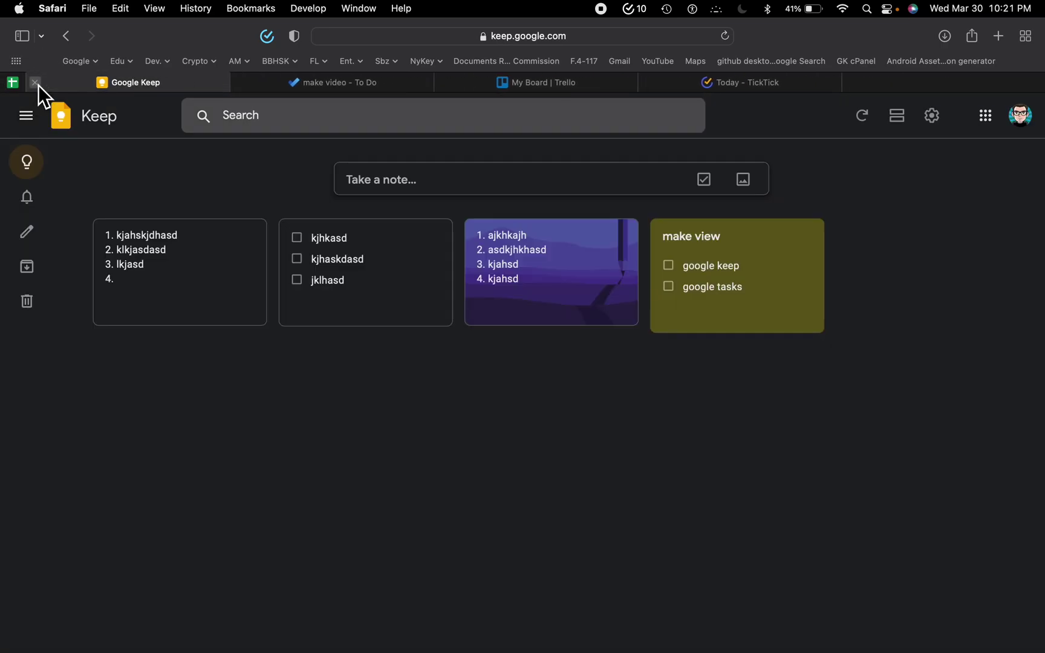
{"action": "left_click", "coordinate": [38, 85]}
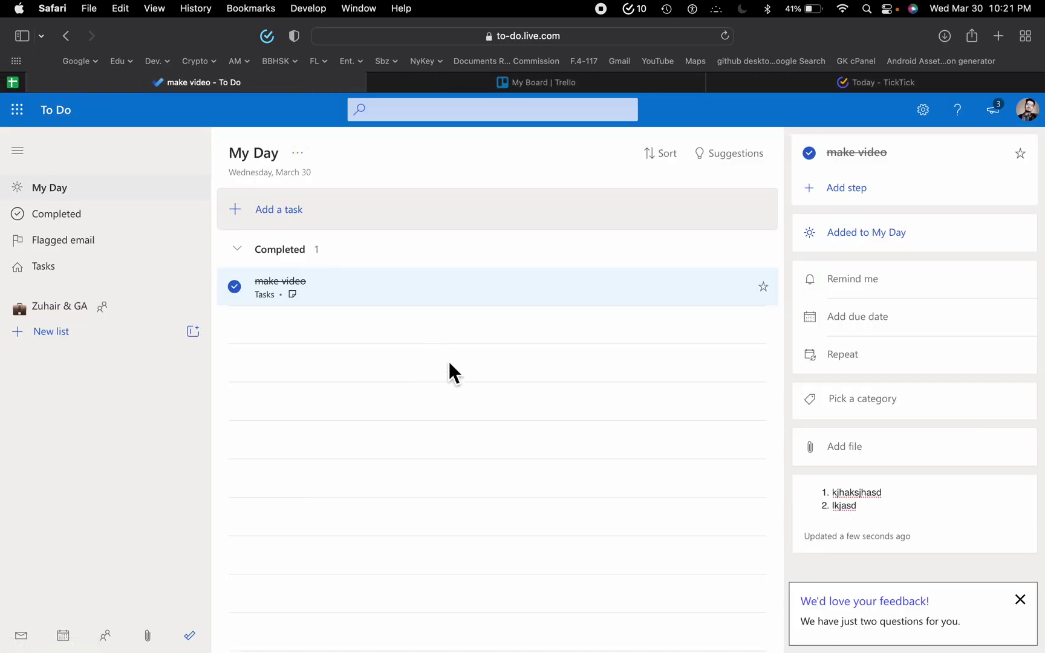
{"action": "left_click", "coordinate": [13, 83]}
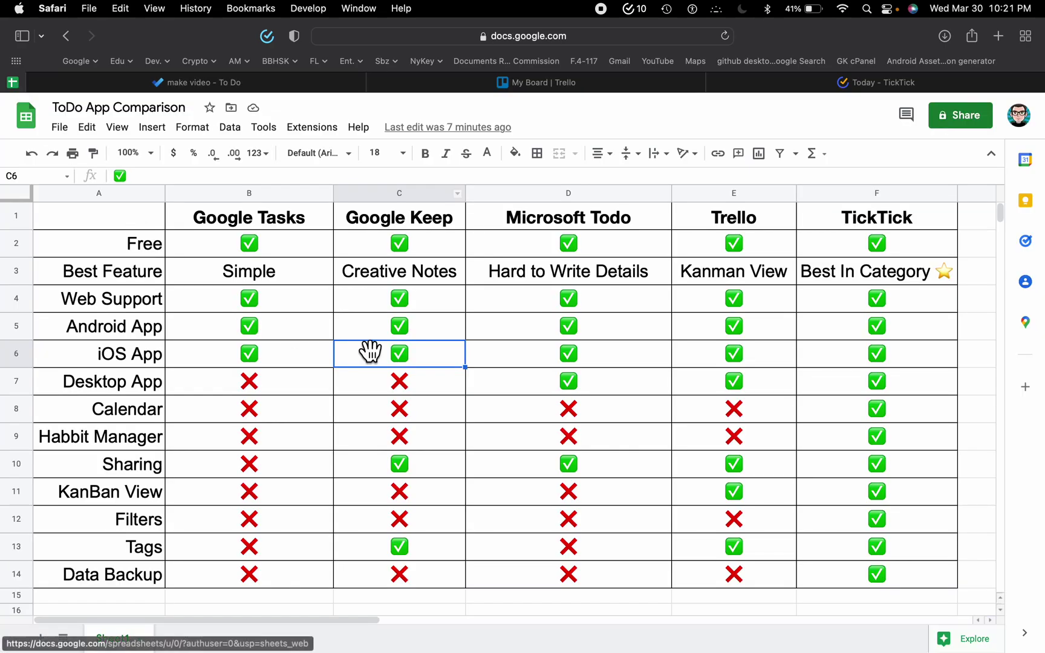
{"action": "left_click", "coordinate": [542, 386]}
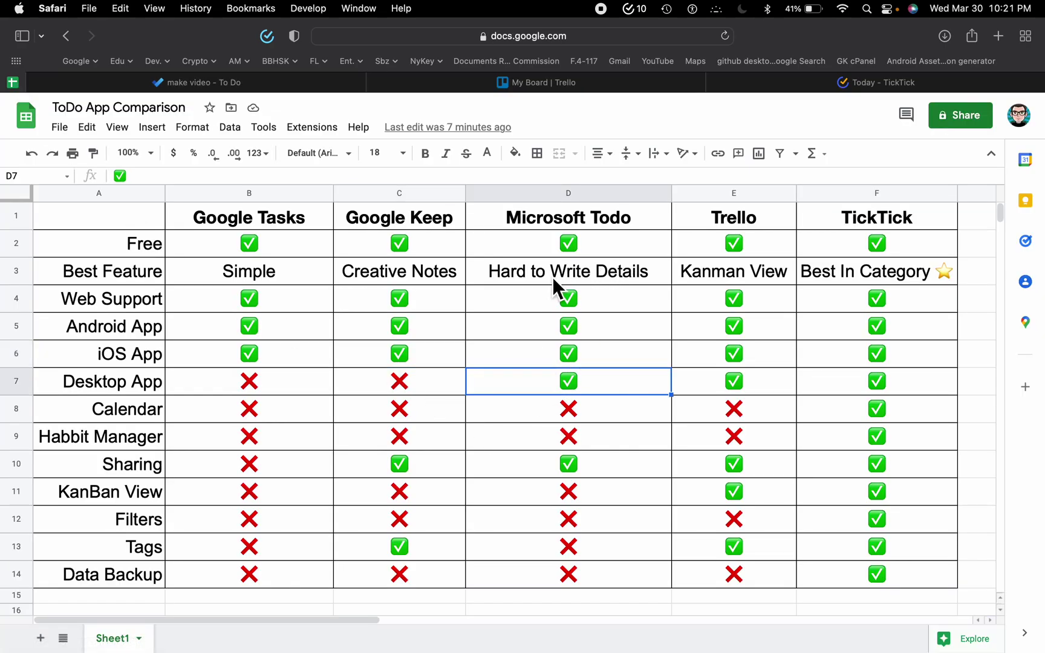
{"action": "left_click", "coordinate": [294, 81]}
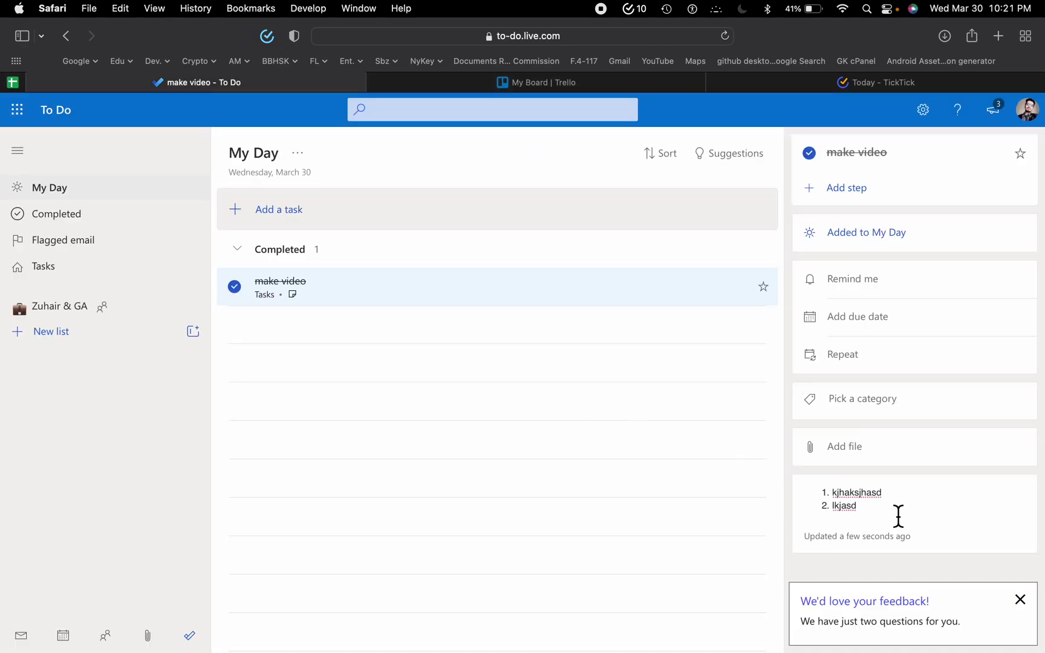
Delete the task note's text and dismiss the feedback prompt
{"action": "left_click_drag", "start_coordinate": [898, 516], "coordinate": [789, 471]}
{"action": "left_click_drag", "start_coordinate": [854, 518], "coordinate": [812, 482]}
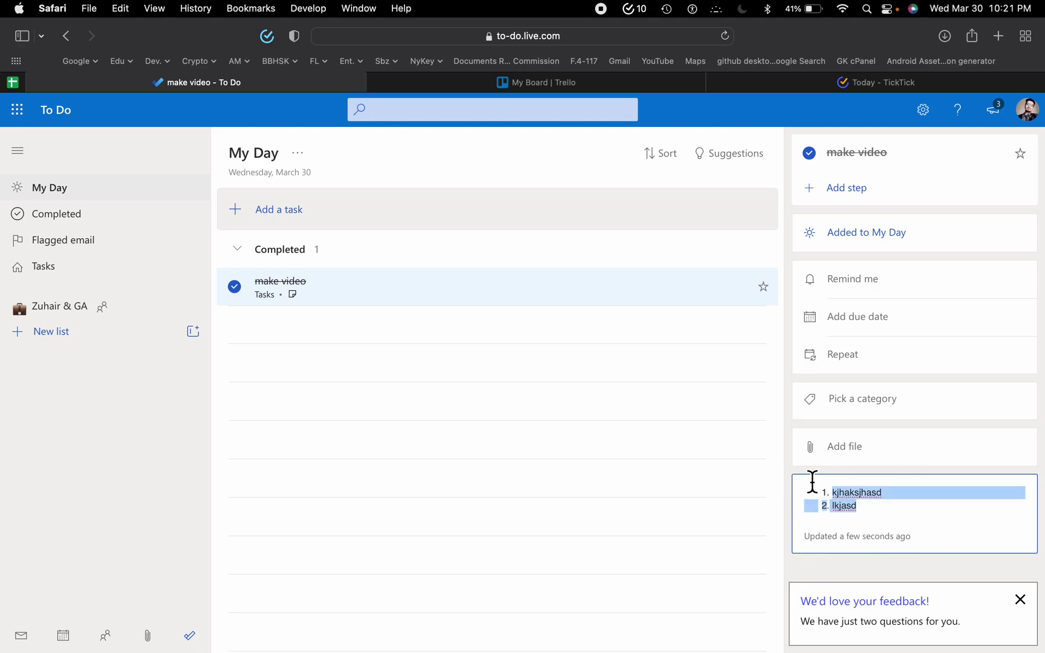
{"action": "key", "text": "BackSpace"}
{"action": "key", "text": "BackSpace"}
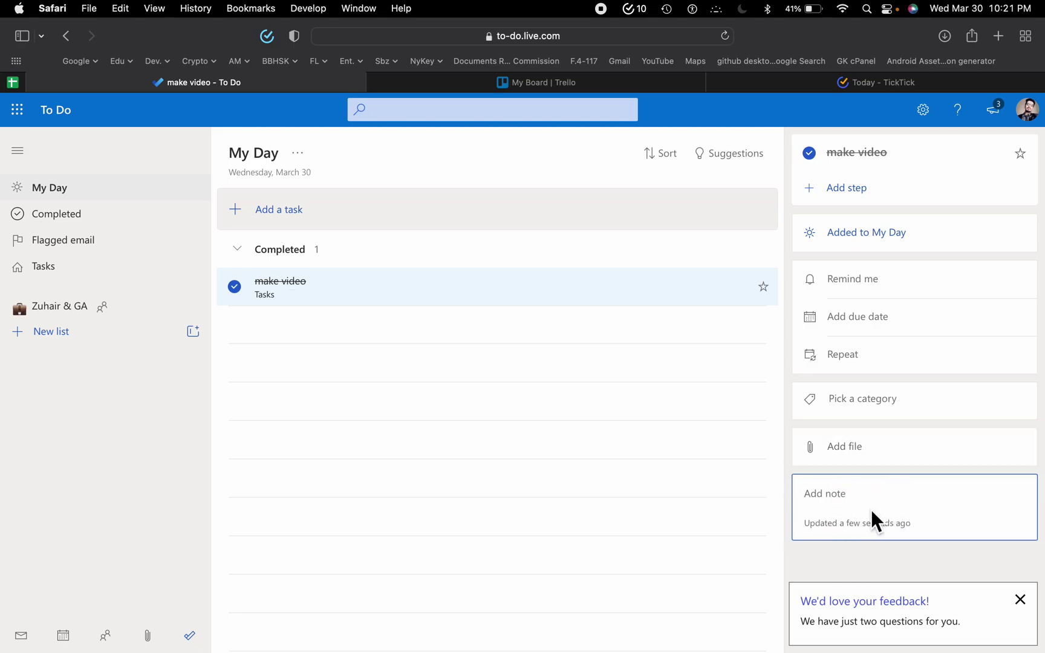
{"action": "left_click", "coordinate": [1020, 599]}
Add the task 'make a new video' to My Day and mark it completed
{"action": "left_click", "coordinate": [326, 223]}
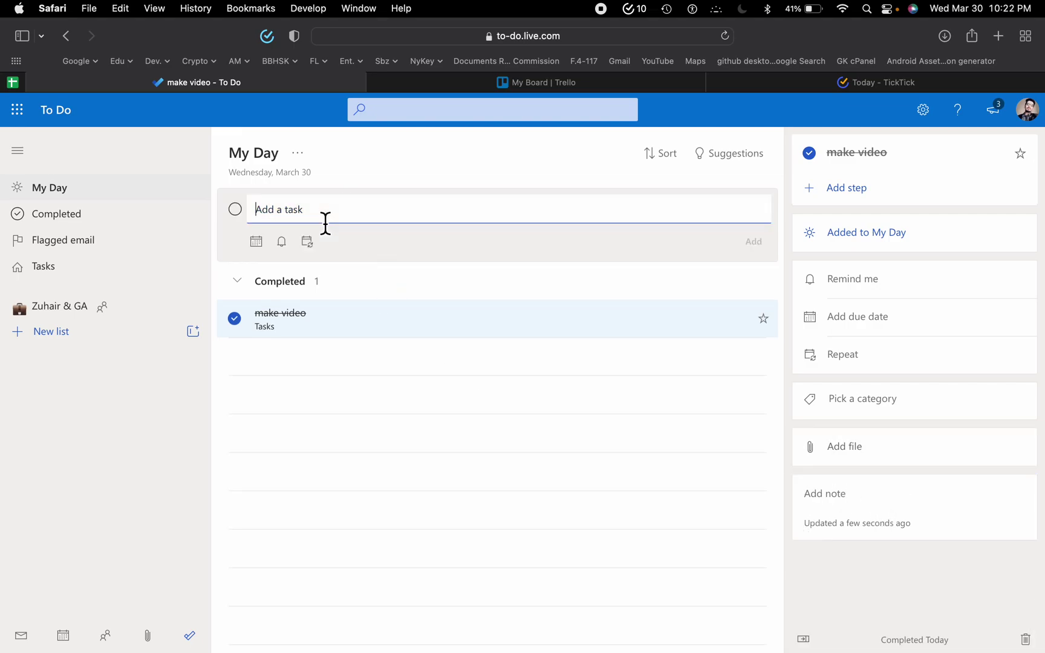
{"action": "type", "text": "make a n"}
{"action": "type", "text": "ew videp"}
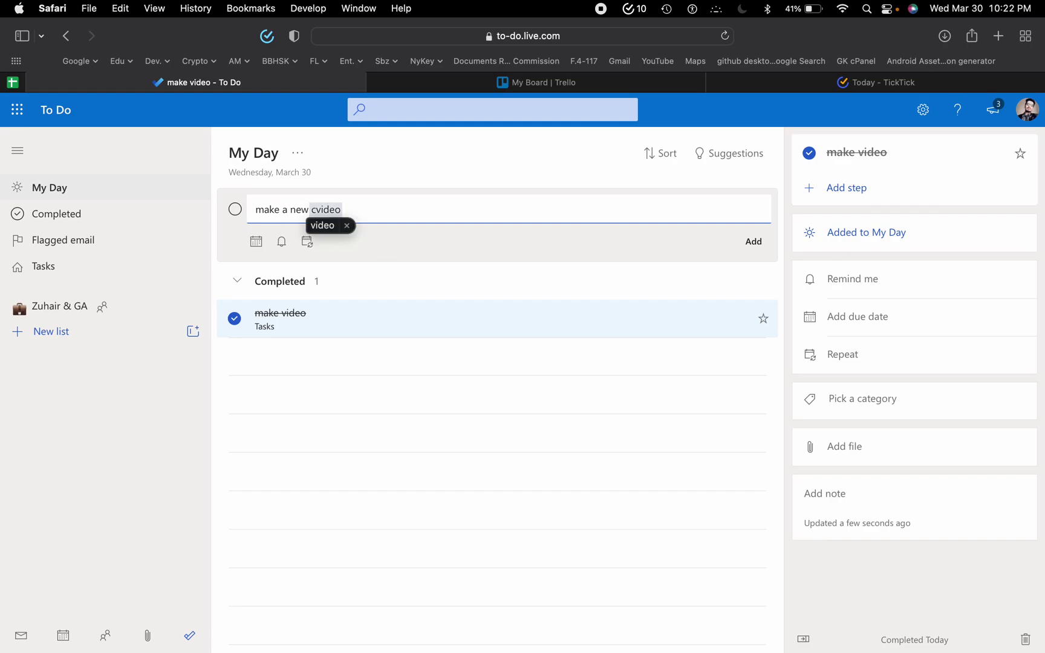
{"action": "key", "text": "BackSpace"}
{"action": "type", "text": "o"}
{"action": "key", "text": "Left"}
{"action": "key", "text": "Left"}
{"action": "key", "text": "Left"}
{"action": "key", "text": "Left"}
{"action": "key", "text": "Left"}
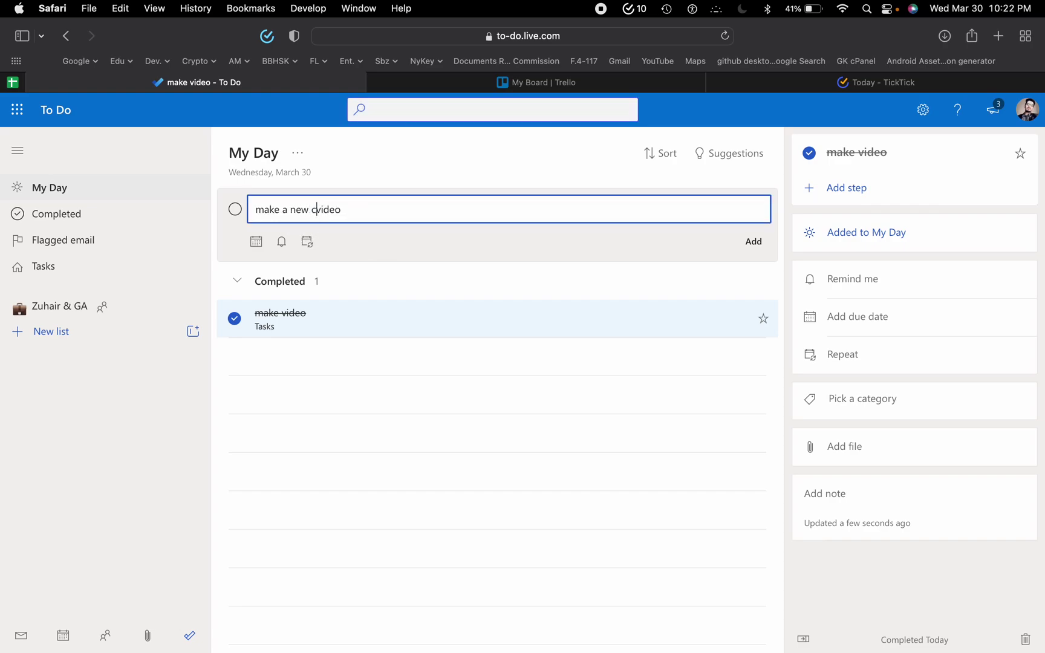
{"action": "key", "text": "Return"}
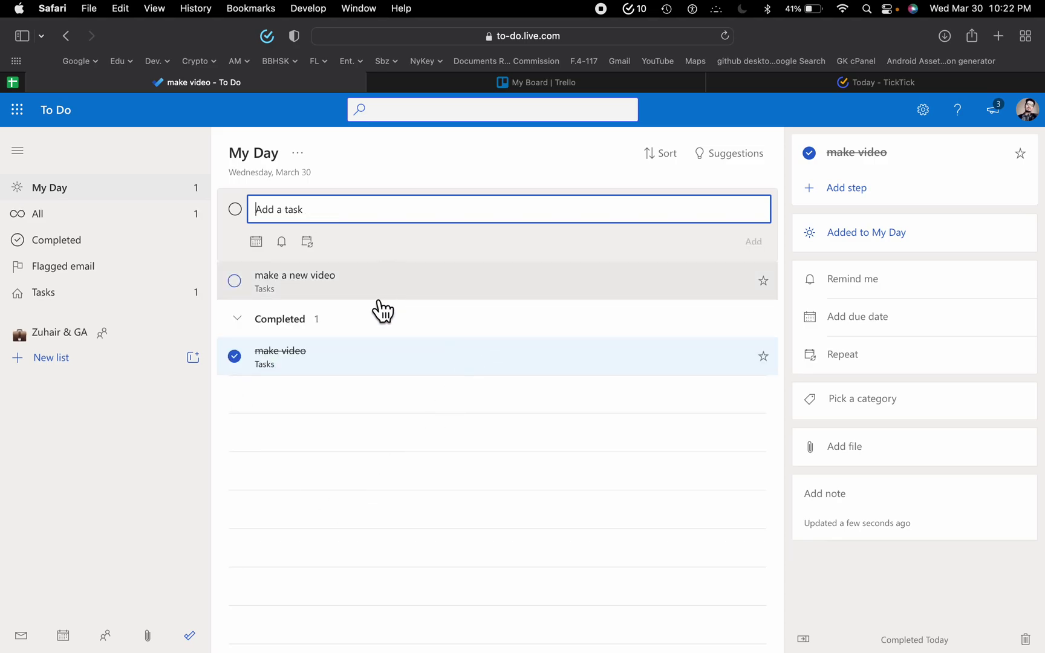
{"action": "left_click", "coordinate": [235, 281]}
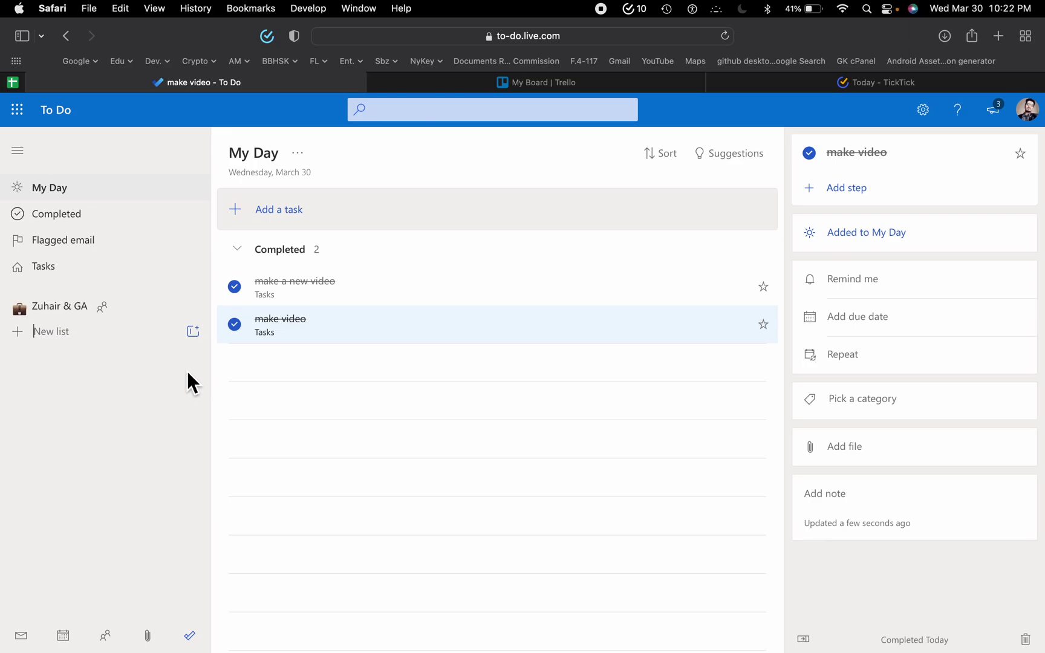
Create a 'grocery' list with the task 'get some milk', marked completed
{"action": "type", "text": "grocery"}
{"action": "key", "text": "Return"}
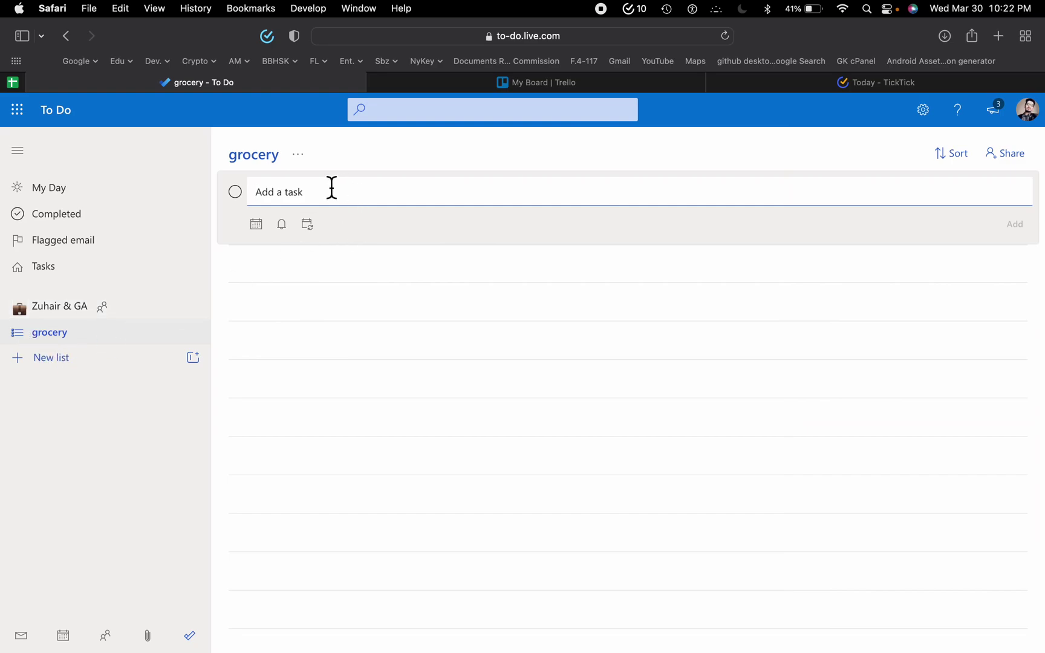
{"action": "type", "text": "get some milk"}
{"action": "key", "text": "Return"}
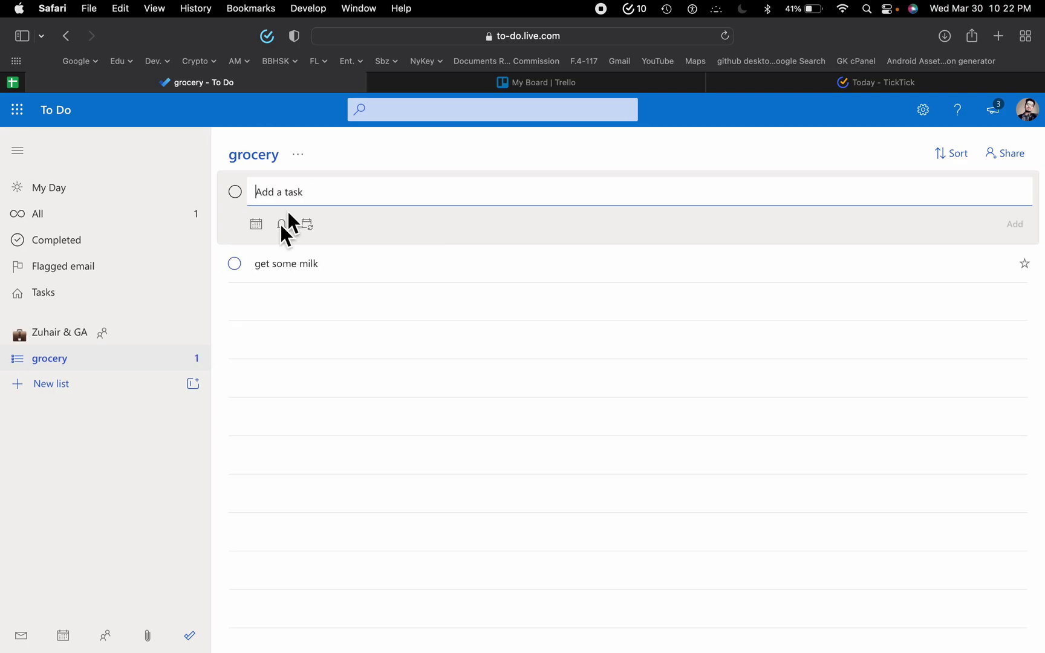
{"action": "left_click", "coordinate": [248, 267]}
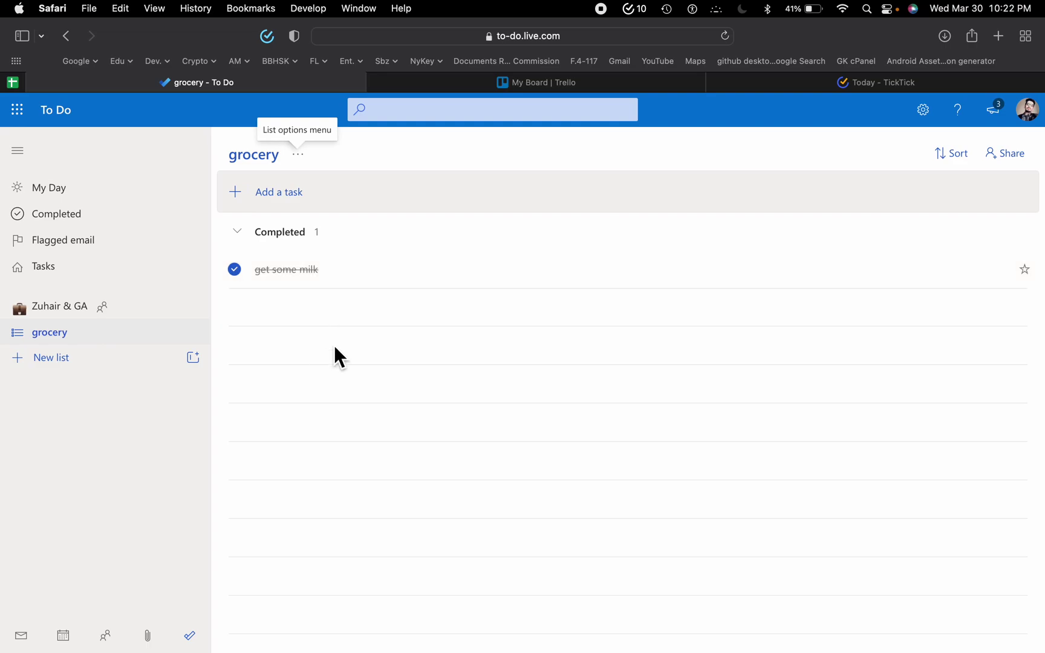
{"action": "left_click", "coordinate": [12, 84]}
Review Microsoft To Do's column, including its Calendar and Data Backup ratings
{"action": "left_click", "coordinate": [615, 227]}
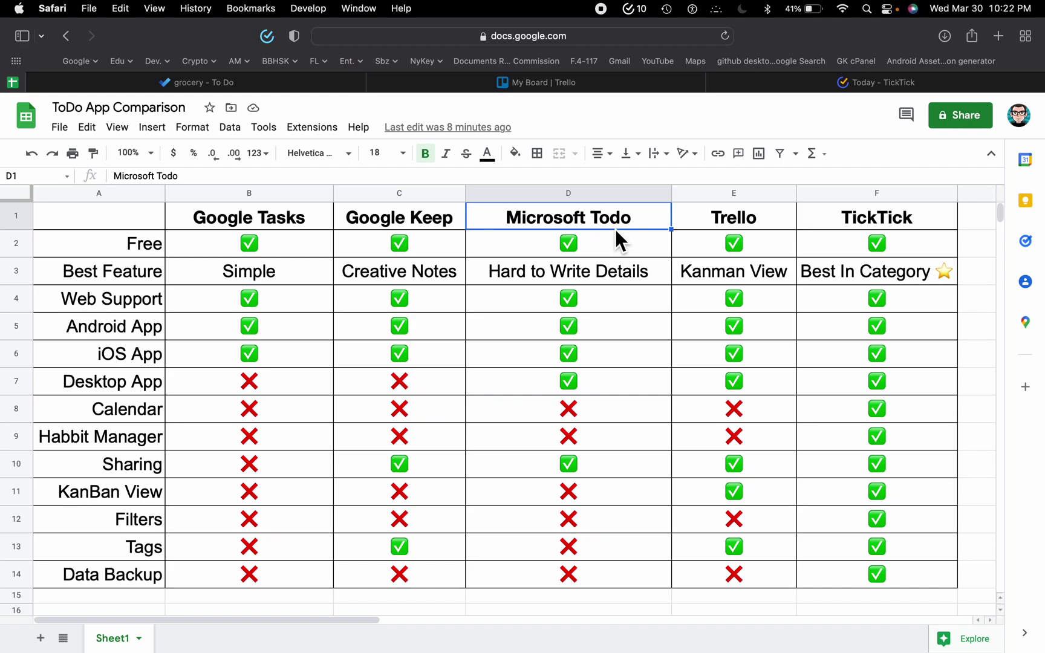
{"action": "left_click", "coordinate": [522, 416]}
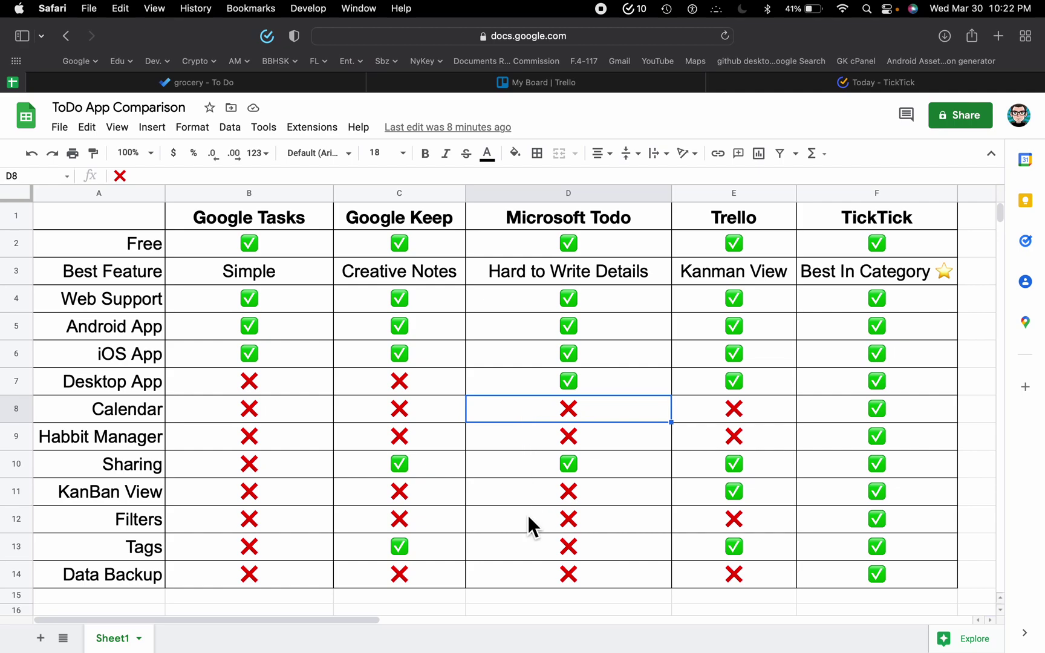
{"action": "left_click", "coordinate": [516, 578]}
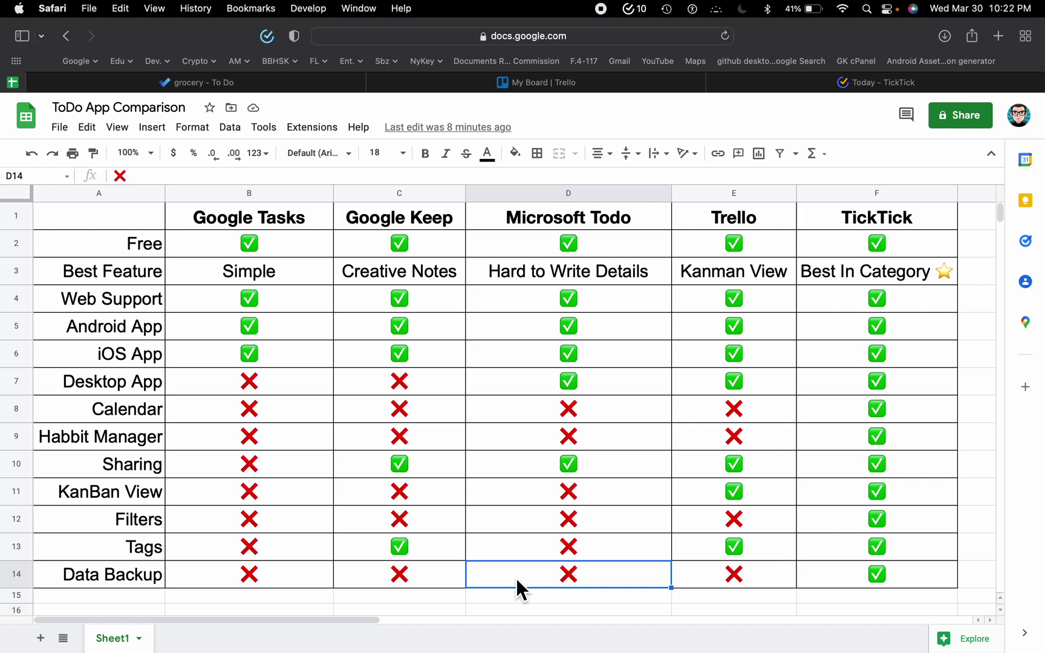
Fix Trello's best feature in E3 to read 'Kanban View'
{"action": "left_click", "coordinate": [761, 233]}
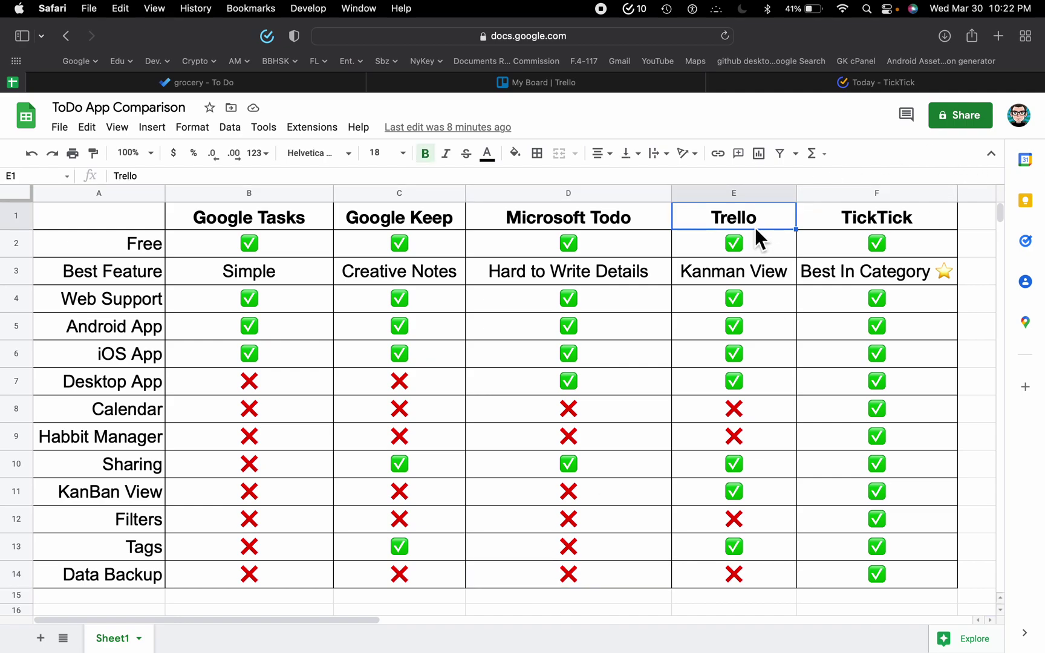
{"action": "double_click", "coordinate": [712, 264]}
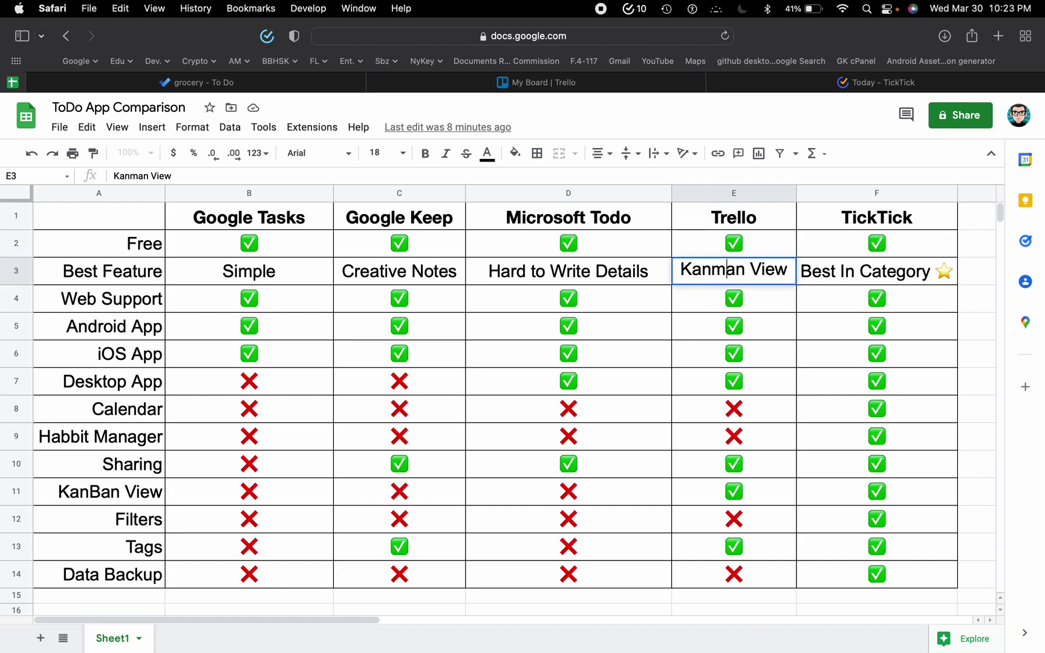
{"action": "key", "text": "BackSpace"}
{"action": "type", "text": "b"}
{"action": "key", "text": "Return"}
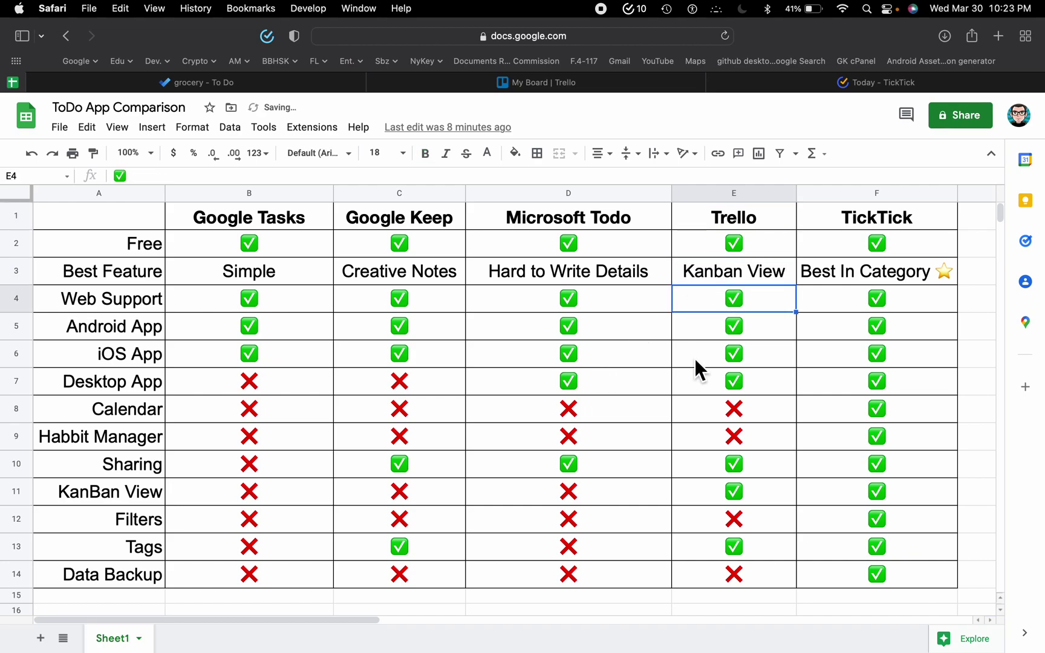
Add a 'shopping' card to Trello's To Do list and drag it into Done
{"action": "left_click", "coordinate": [485, 88]}
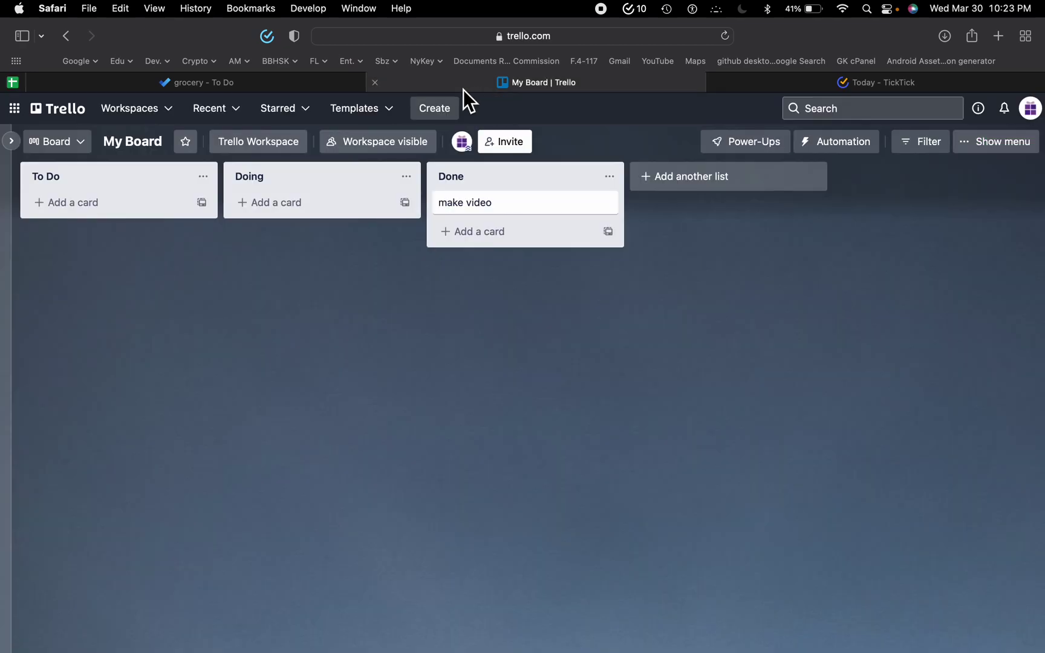
{"action": "left_click", "coordinate": [122, 204]}
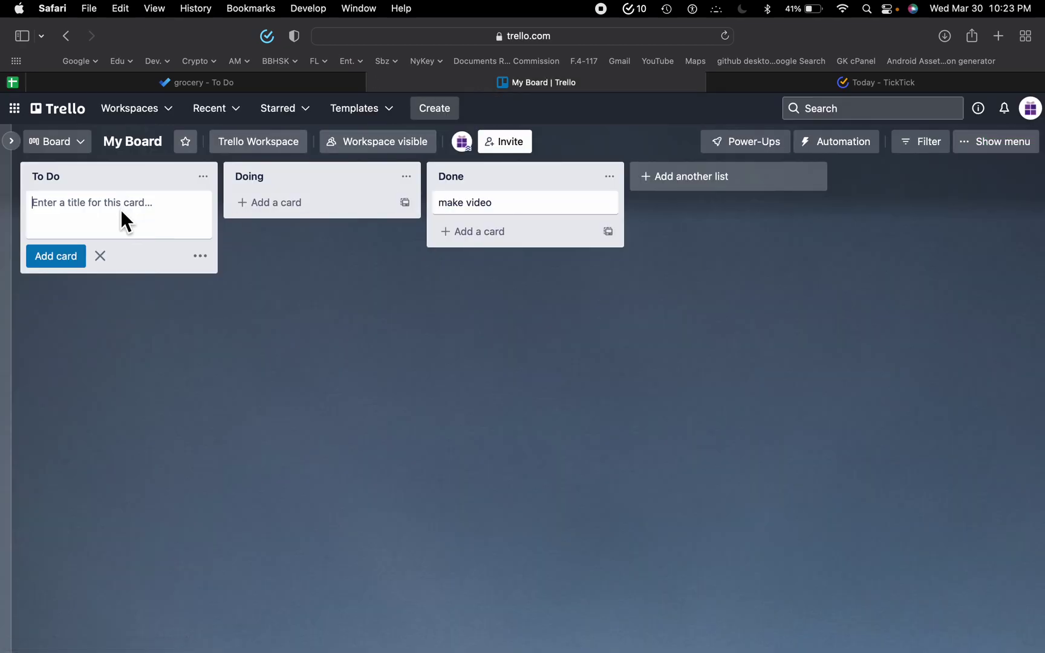
{"action": "type", "text": "shopping"}
{"action": "key", "text": "Return"}
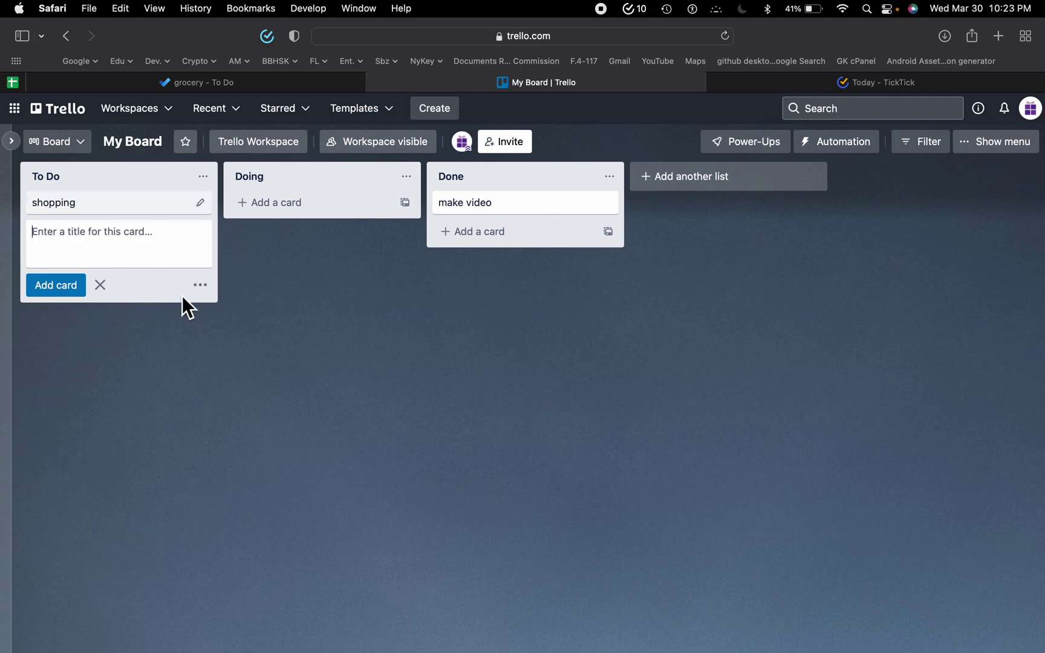
{"action": "left_click", "coordinate": [137, 206]}
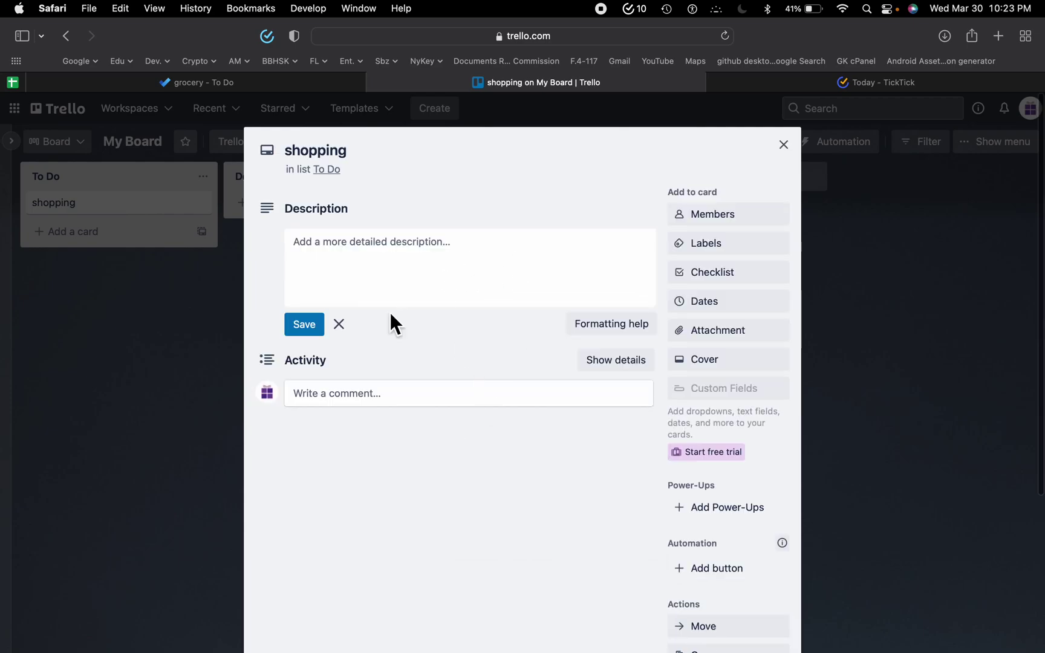
{"action": "left_click", "coordinate": [167, 330]}
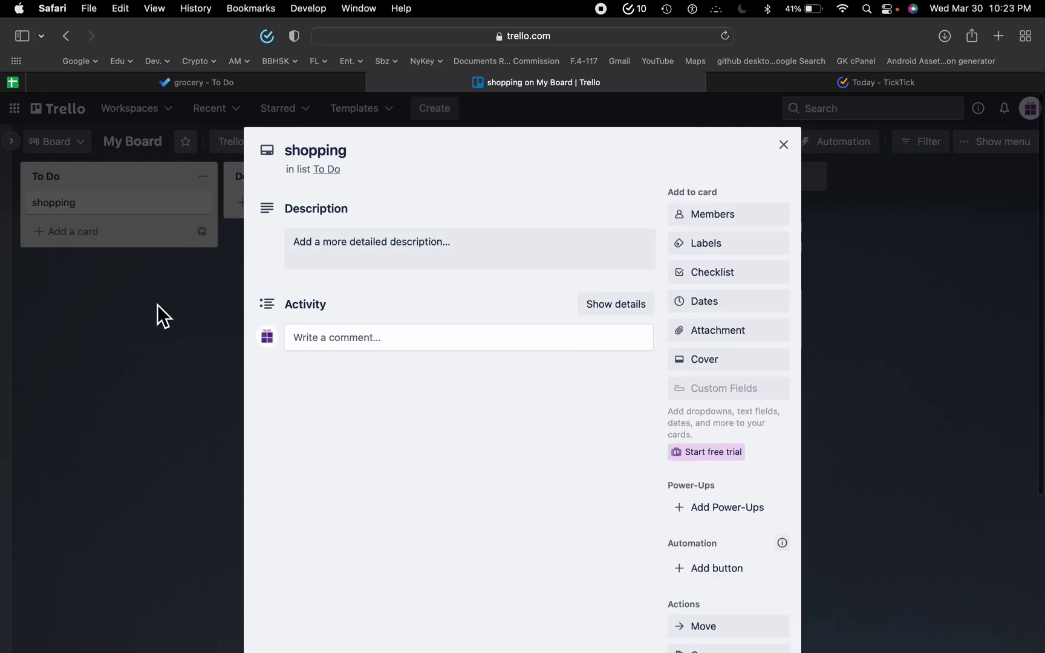
{"action": "left_click", "coordinate": [152, 279]}
{"action": "left_click_drag", "start_coordinate": [135, 221], "coordinate": [495, 242]}
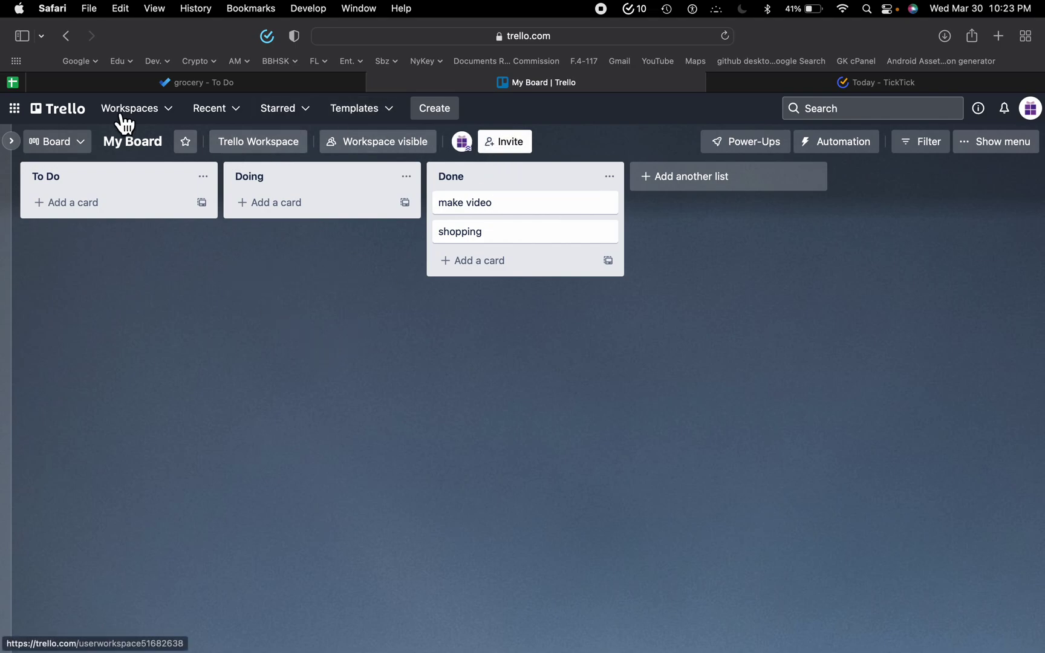
{"action": "left_click", "coordinate": [10, 83]}
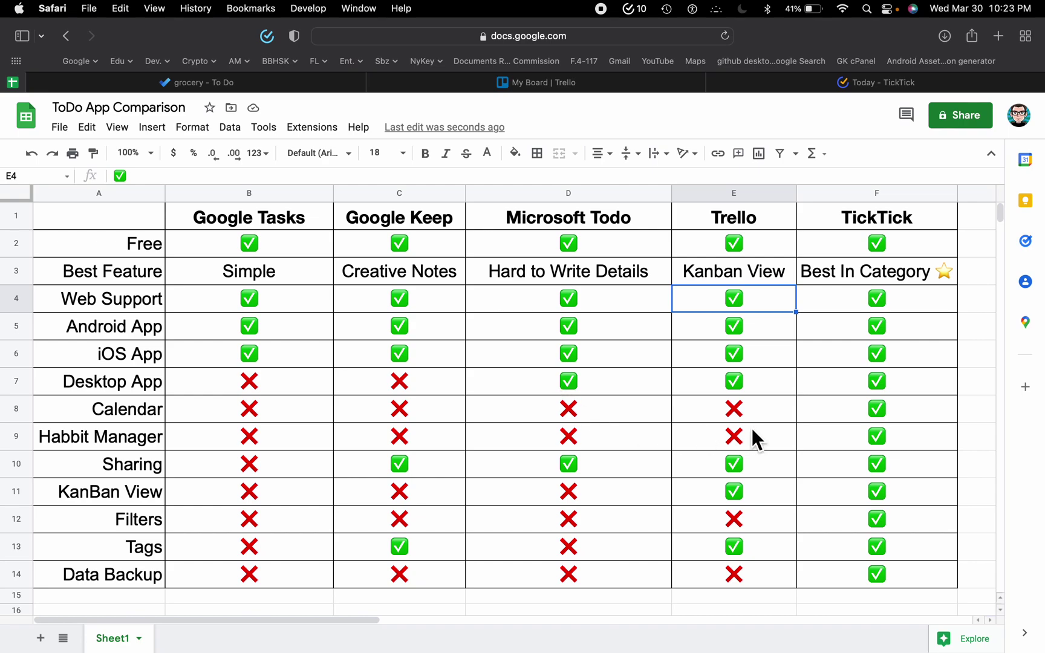
Review Trello's Calendar, Habbit Manager, Filters and Data Backup ratings, then close the To Do and Trello tabs
{"action": "left_click", "coordinate": [715, 407]}
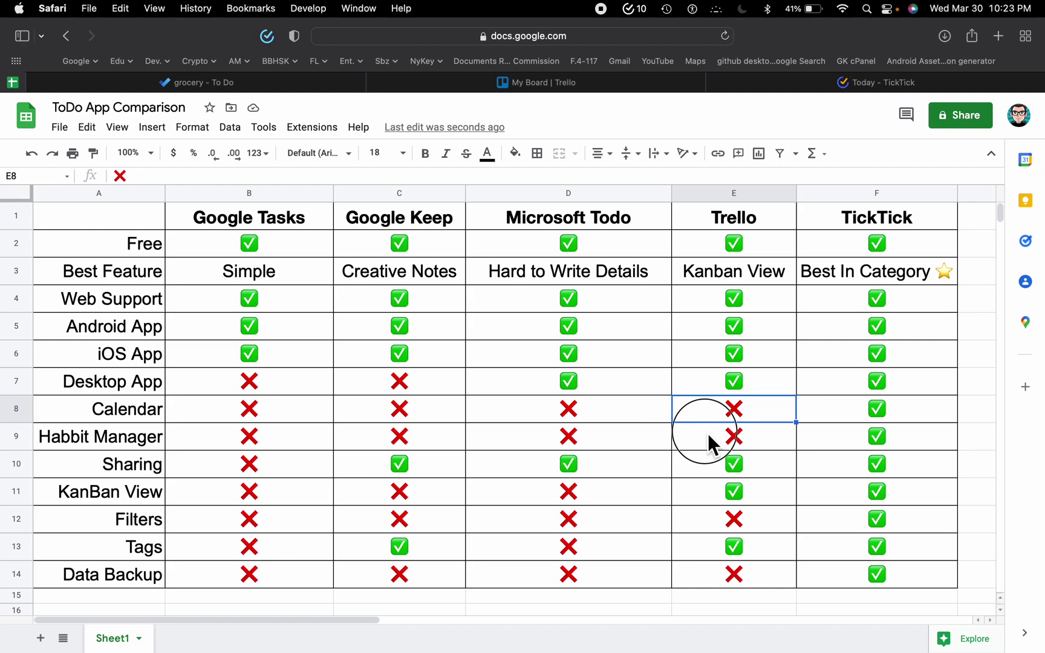
{"action": "left_click", "coordinate": [708, 434]}
{"action": "left_click", "coordinate": [700, 512]}
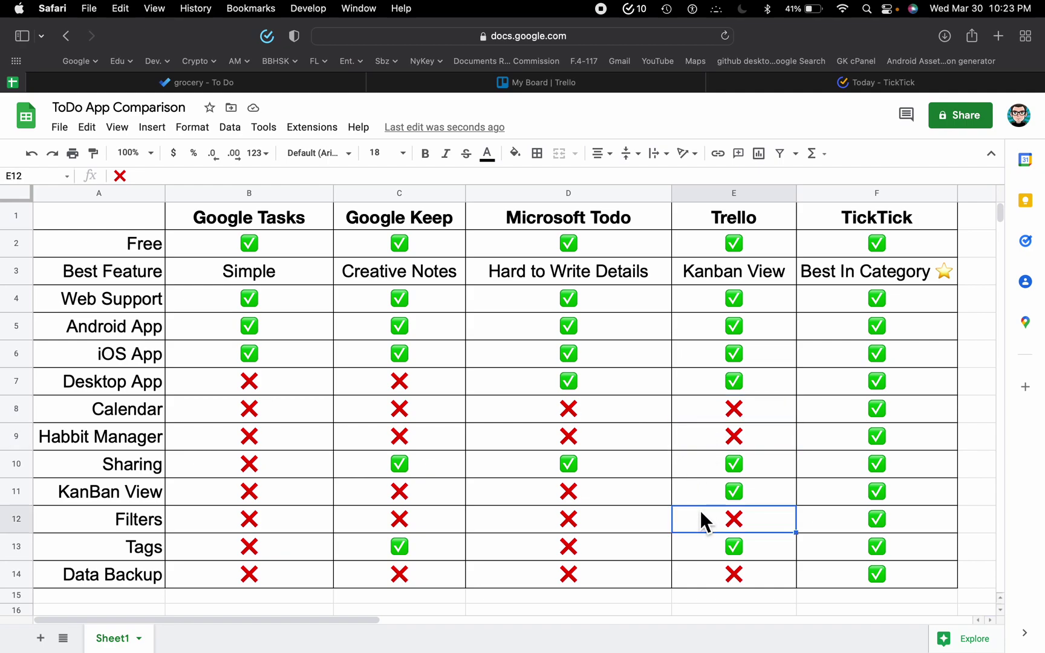
{"action": "left_click", "coordinate": [699, 576]}
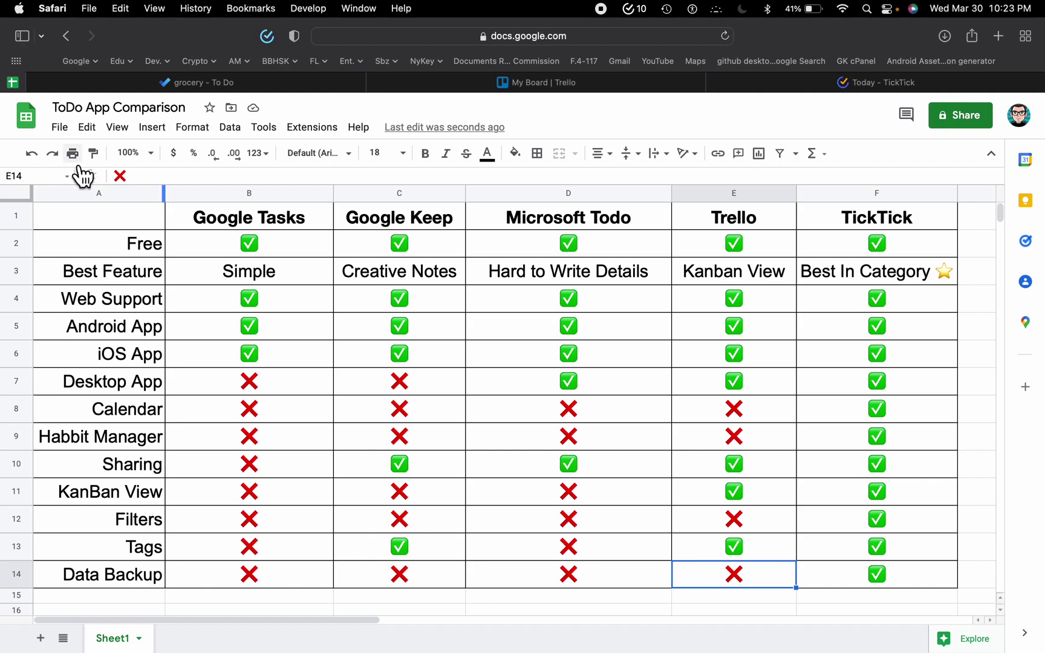
{"action": "left_click", "coordinate": [38, 86], "text": "alt"}
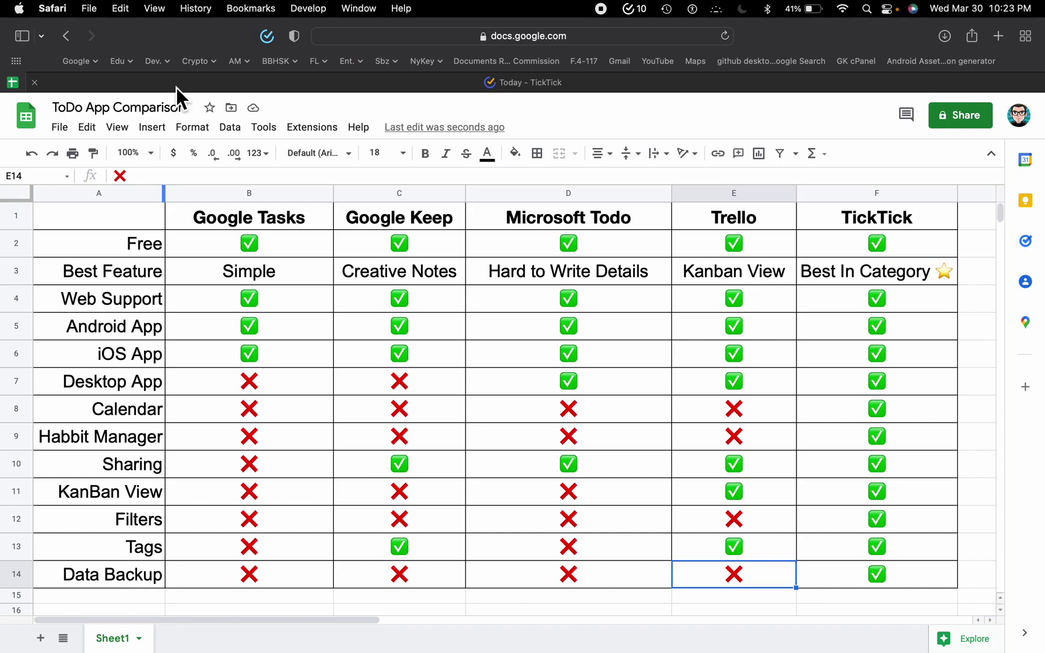
{"action": "left_click", "coordinate": [177, 87]}
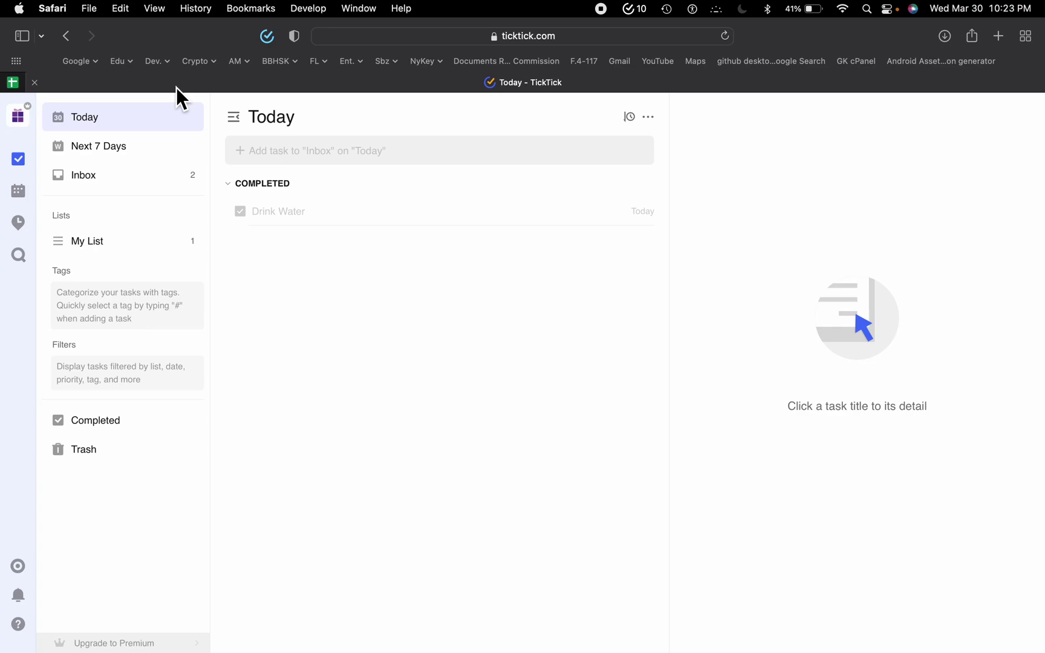
Step through TickTick's ratings in column F from Free (F2) down to Filters (F12)
{"action": "left_click", "coordinate": [19, 86]}
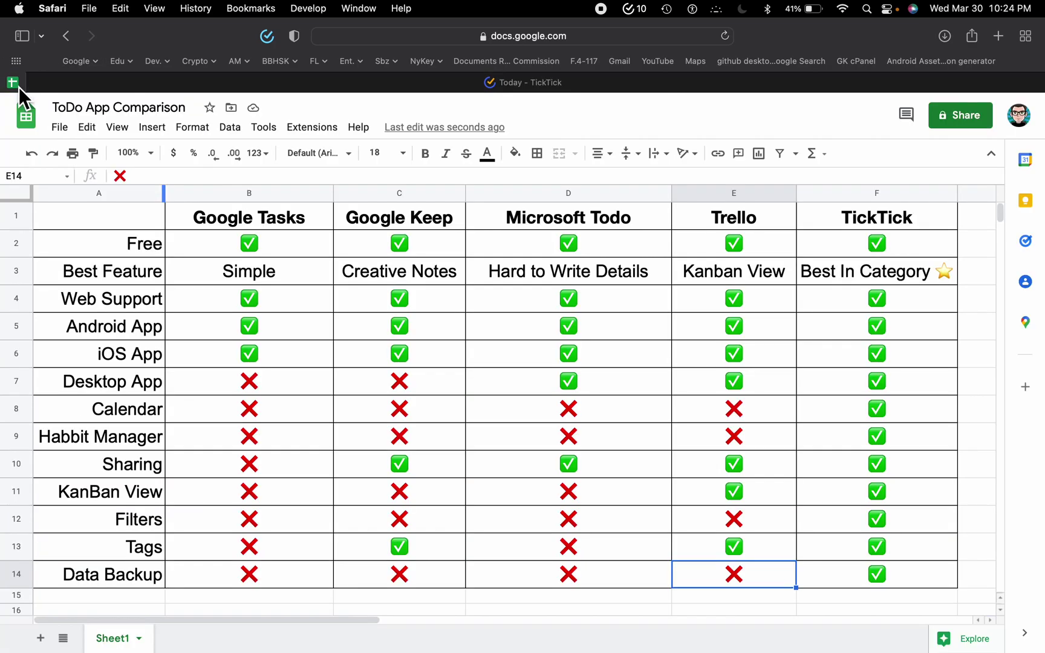
{"action": "left_click", "coordinate": [847, 250]}
{"action": "key", "text": "Down"}
{"action": "key", "text": "Down"}
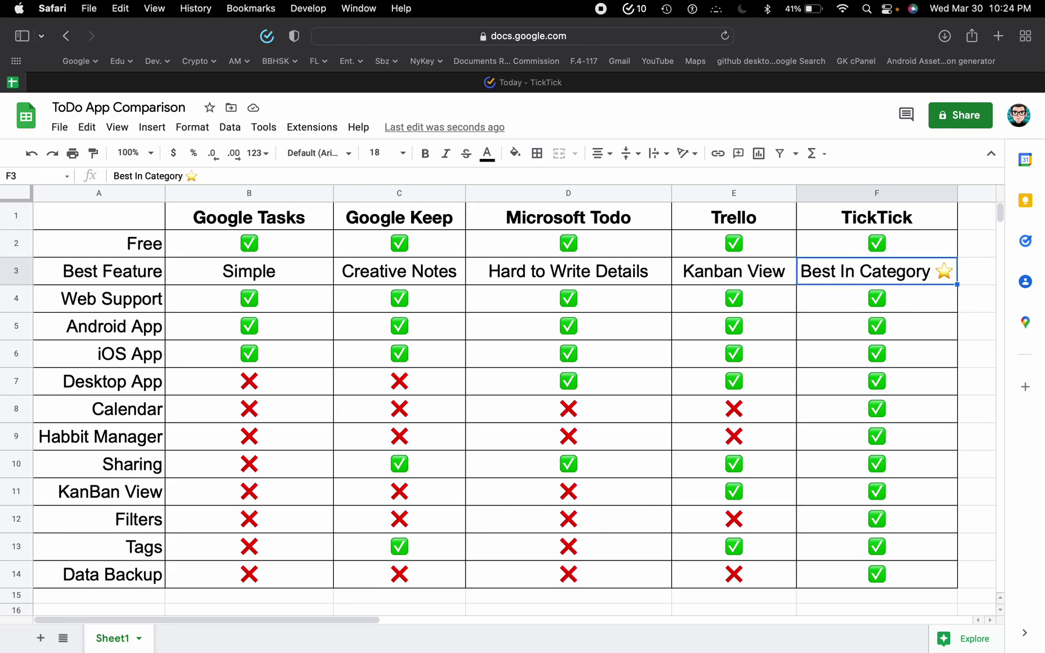
{"action": "key", "text": "Down"}
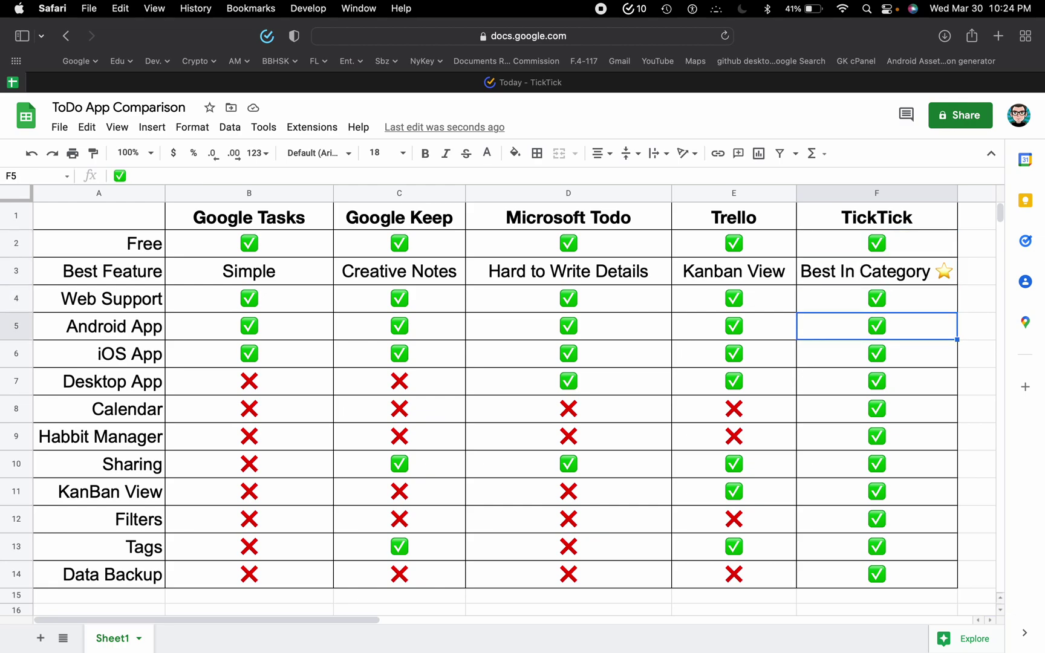
{"action": "key", "text": "Down"}
{"action": "key", "text": "Down"}
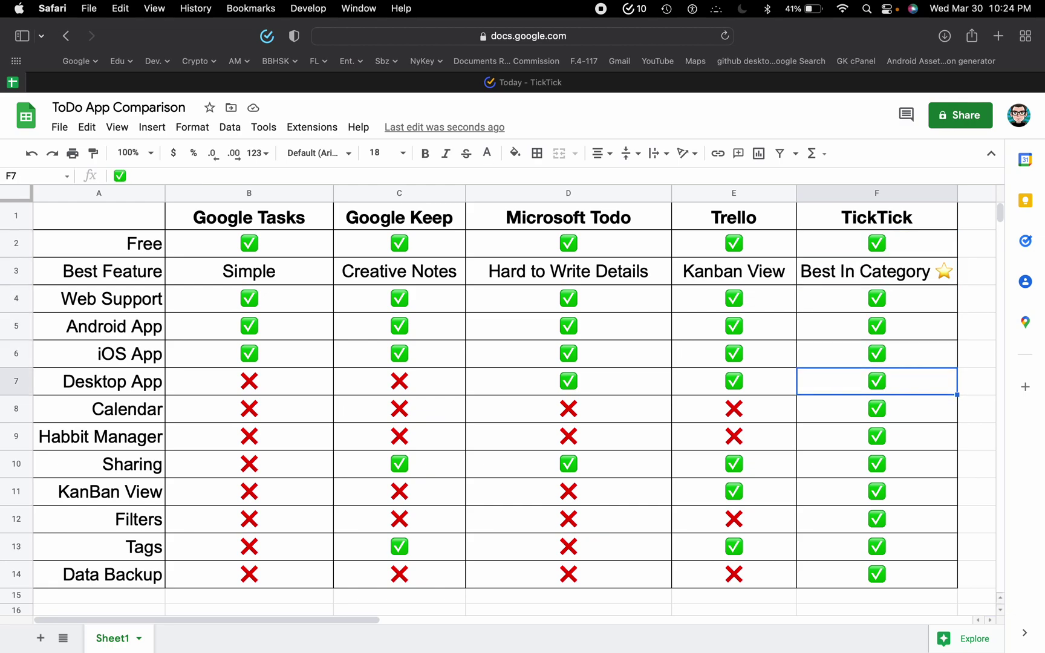
{"action": "key", "text": "Down"}
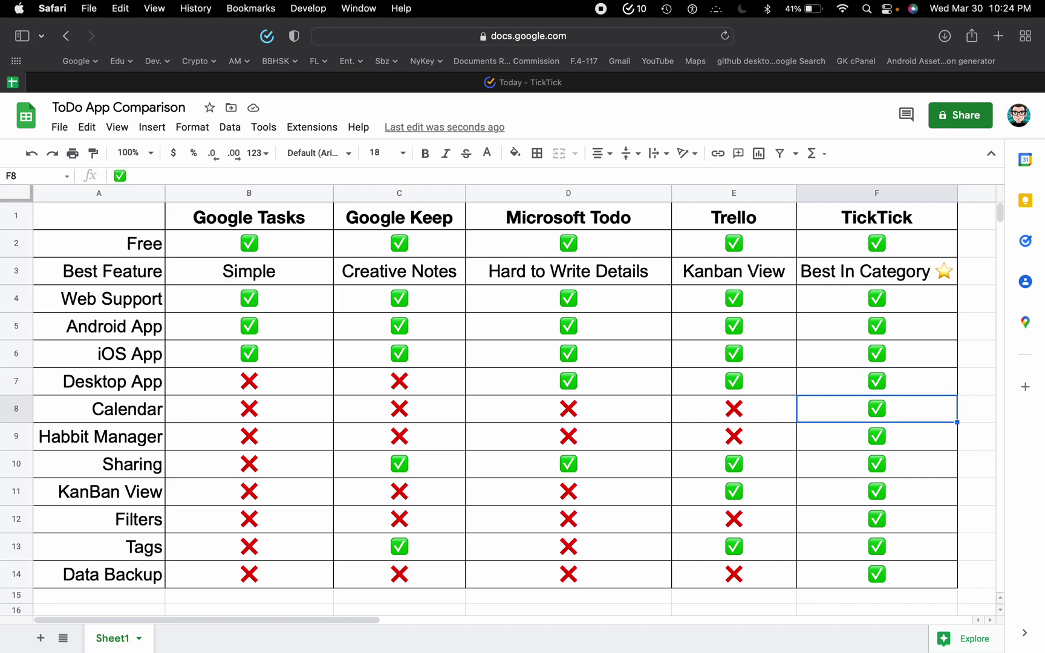
{"action": "key", "text": "Down"}
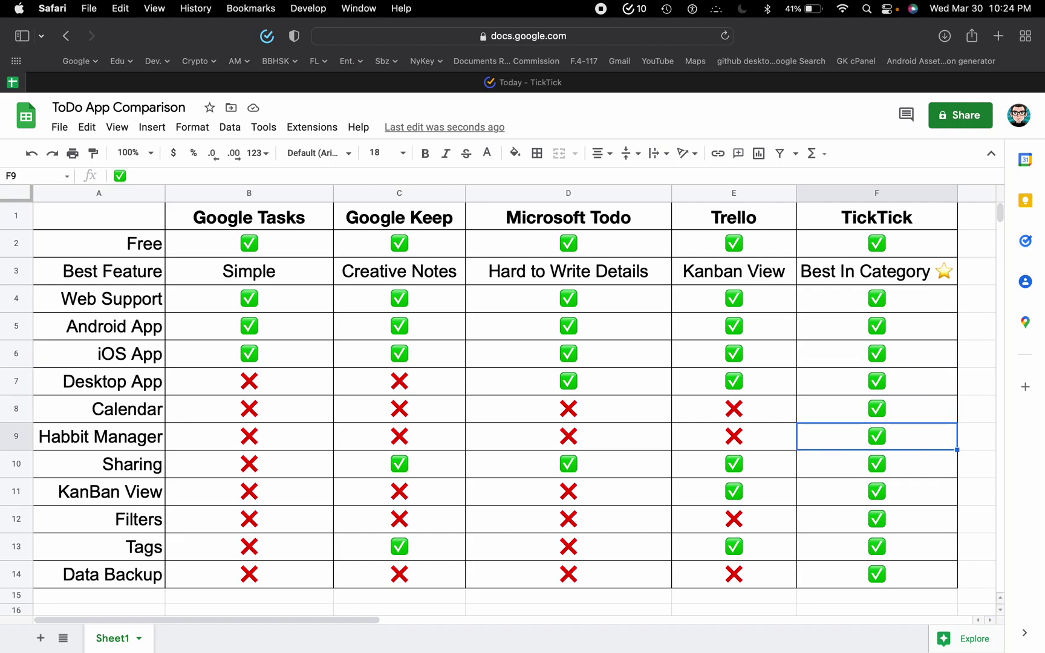
{"action": "key", "text": "Down"}
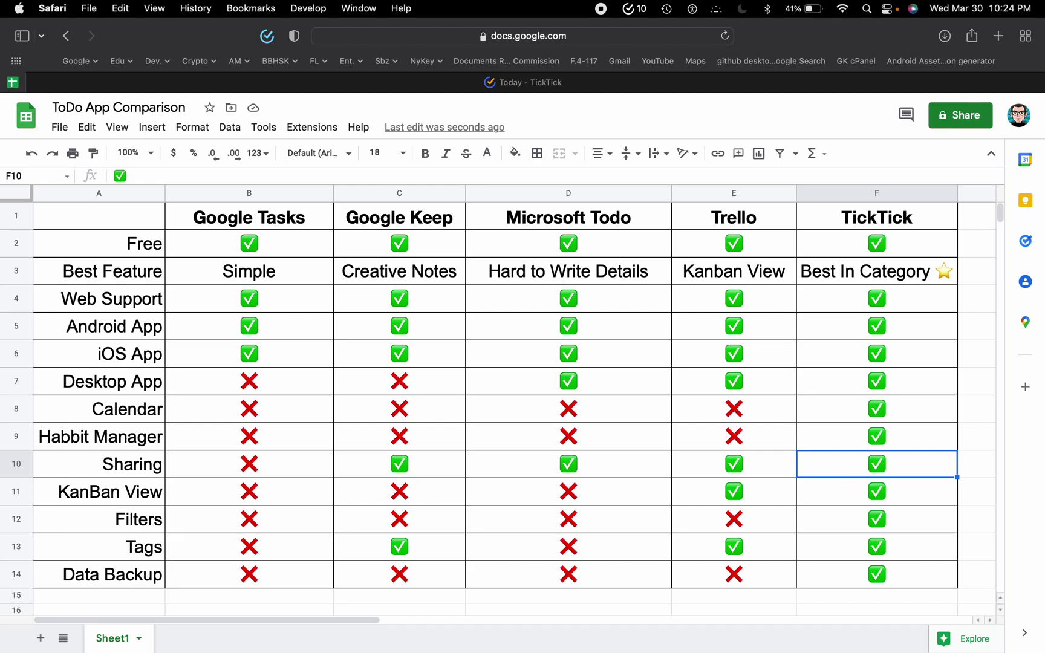
{"action": "key", "text": "Down"}
{"action": "key", "text": "Down"}
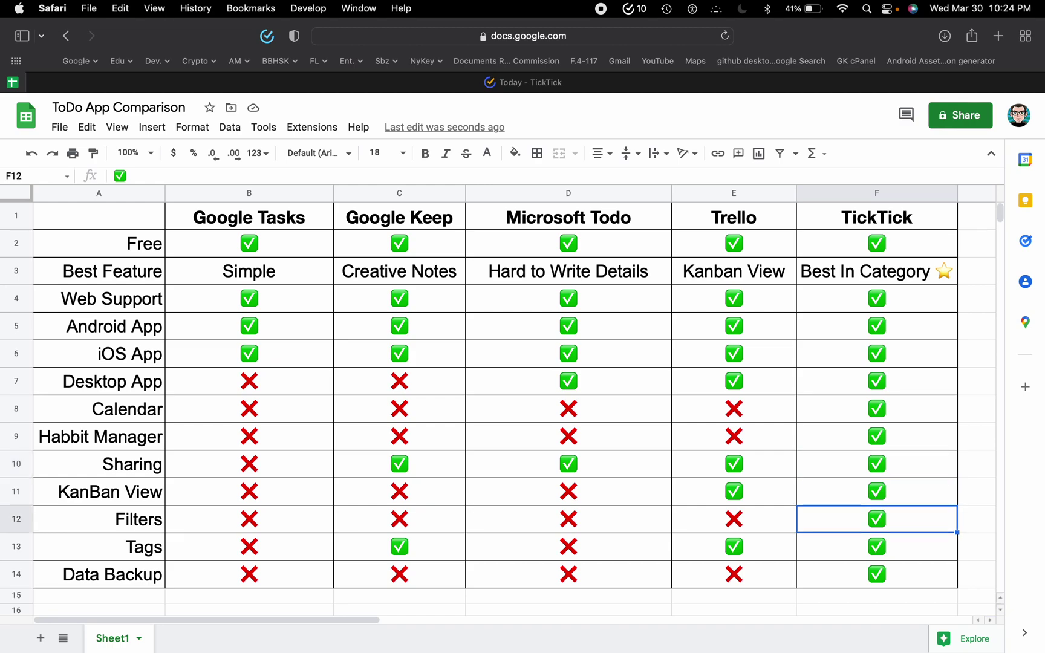
{"action": "key", "text": "Down"}
{"action": "key", "text": "Up"}
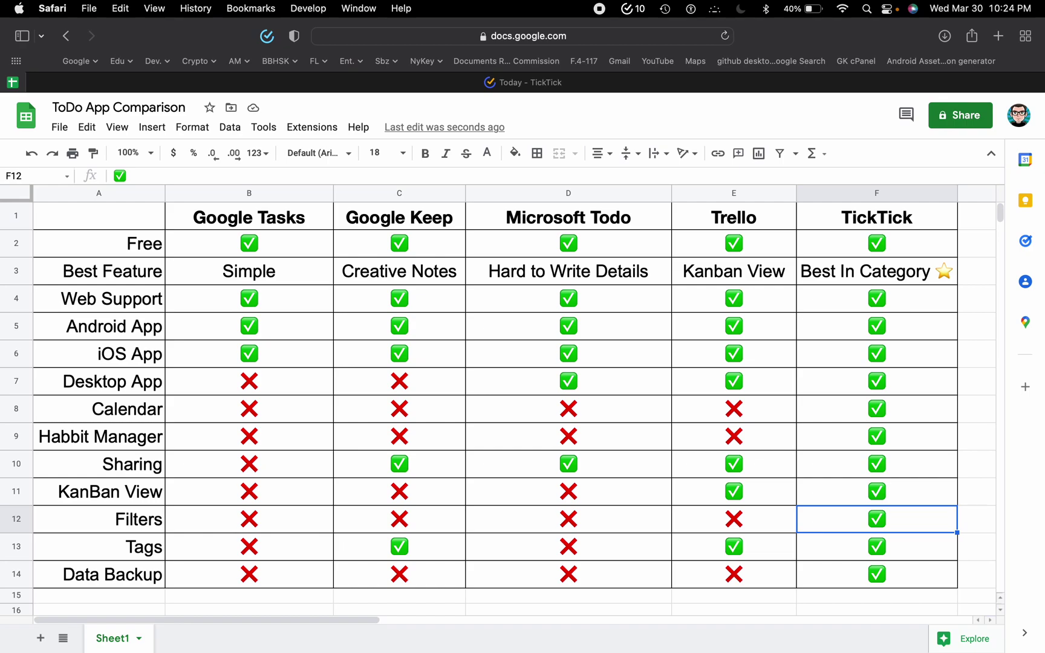
Add a 'get some milk tomorrow' task, then find it in the Next 7 Days view
{"action": "left_click", "coordinate": [549, 90]}
{"action": "left_click", "coordinate": [392, 162]}
{"action": "type", "text": "get some milk tomorrow"}
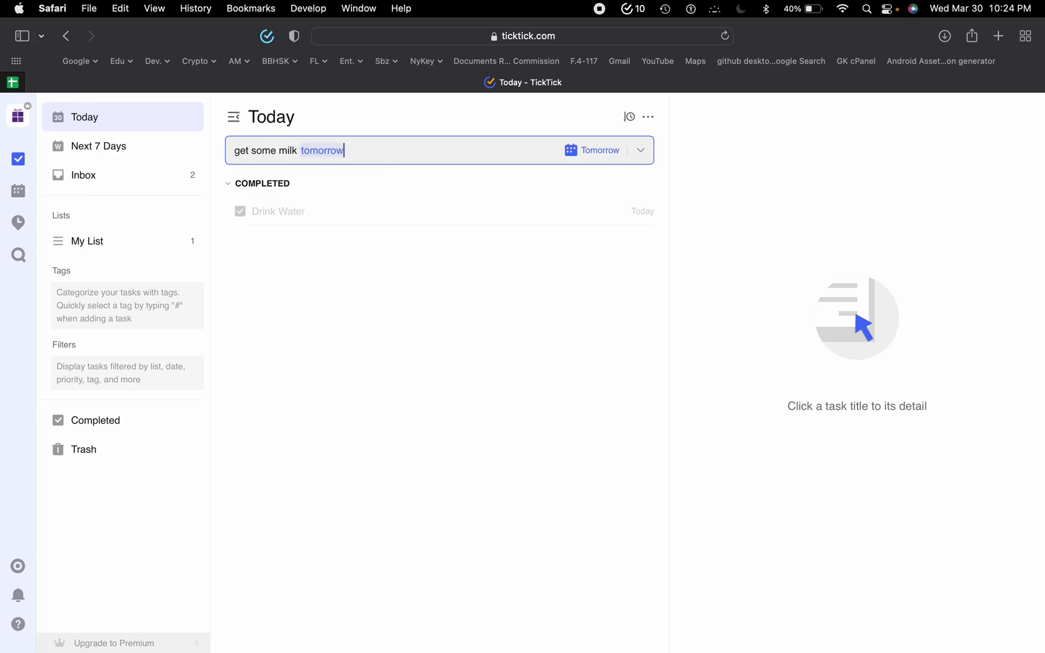
{"action": "key", "text": "Return"}
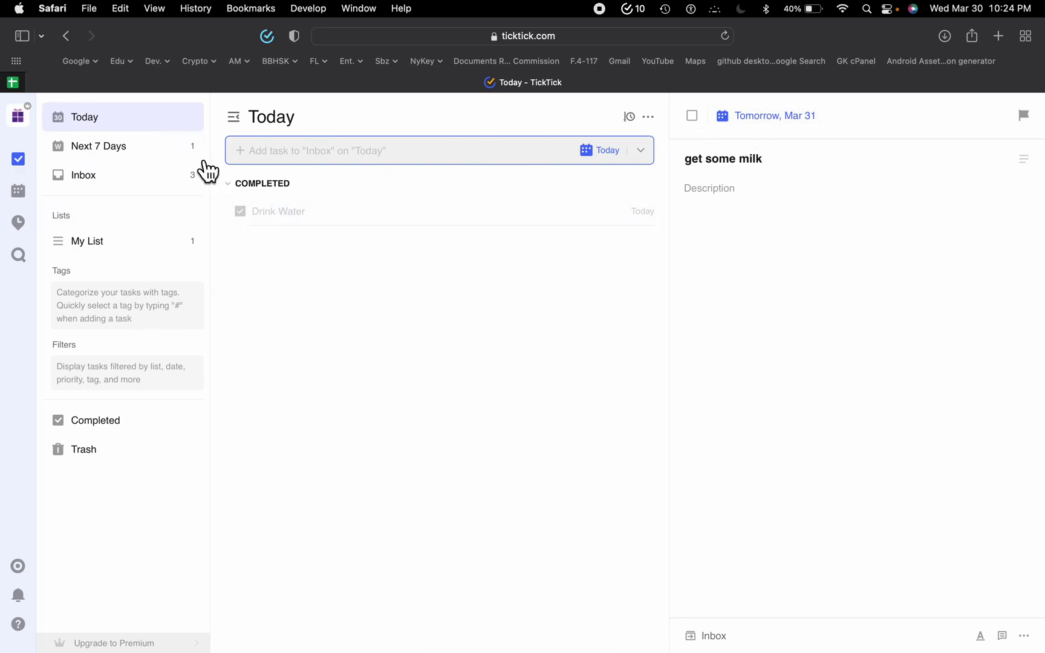
{"action": "left_click", "coordinate": [143, 158]}
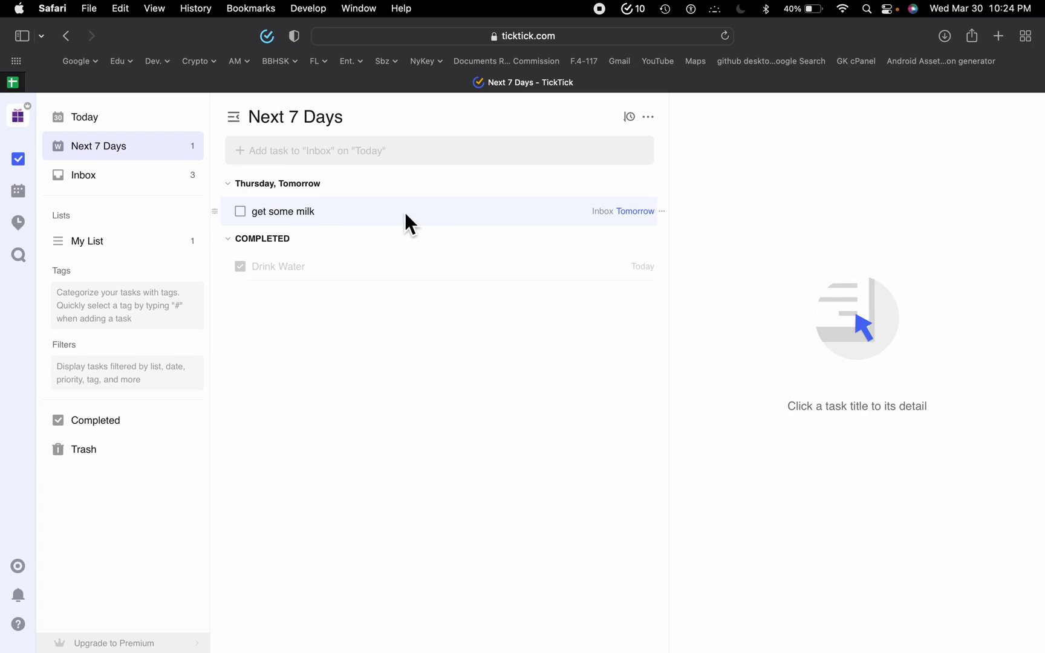
{"action": "left_click", "coordinate": [321, 219]}
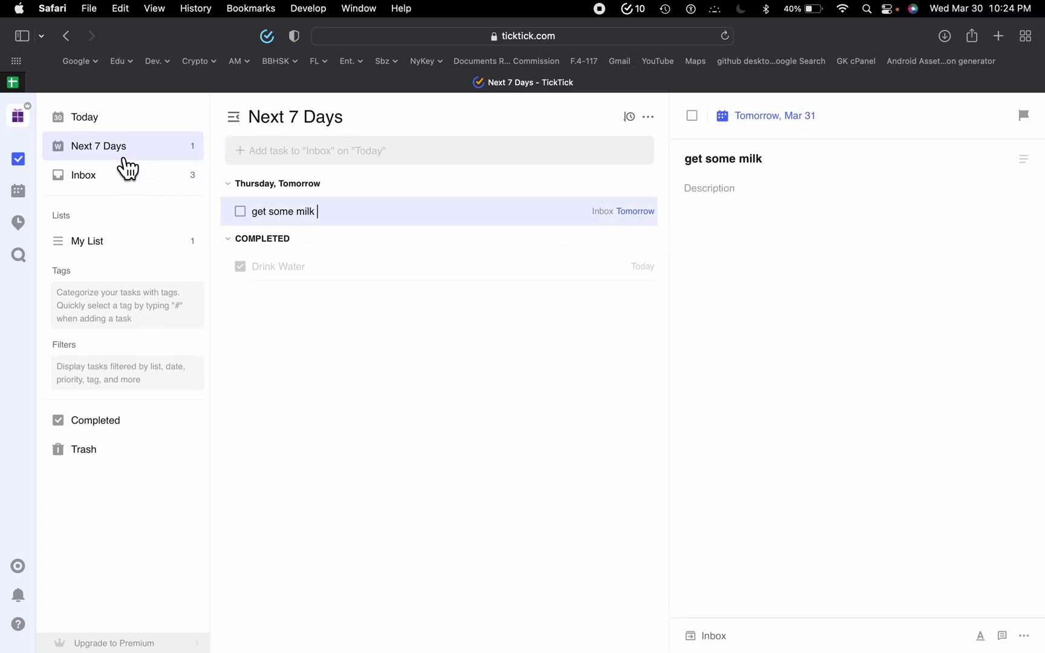
{"action": "left_click", "coordinate": [130, 134]}
Add a meeting task with 'next week' in its title, so it is due Apr 6
{"action": "left_click", "coordinate": [302, 151]}
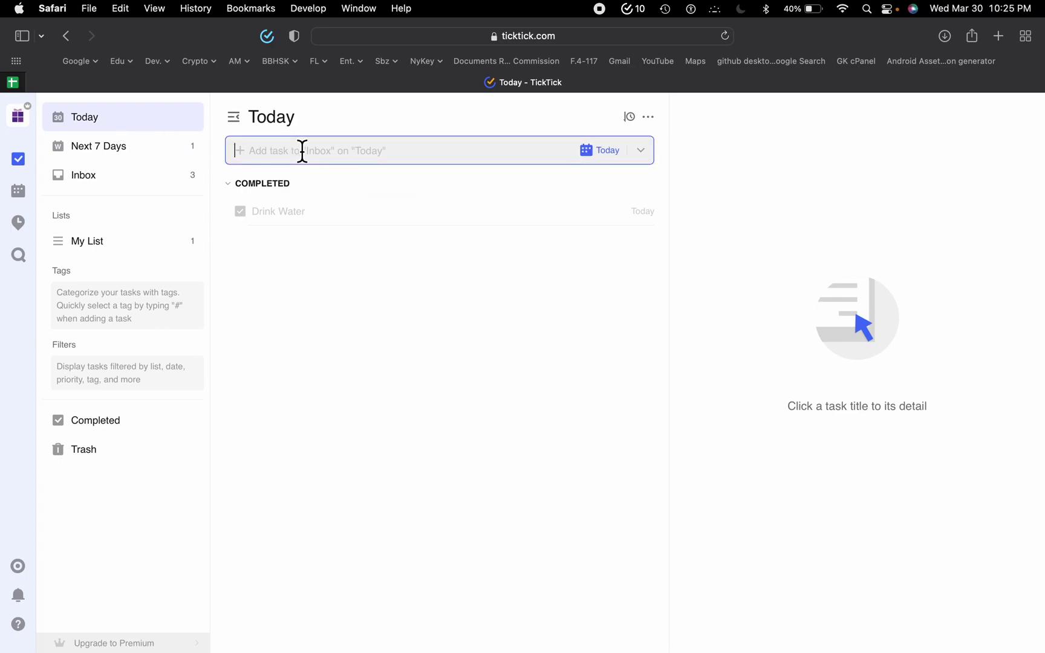
{"action": "type", "text": "meeting with john next week"}
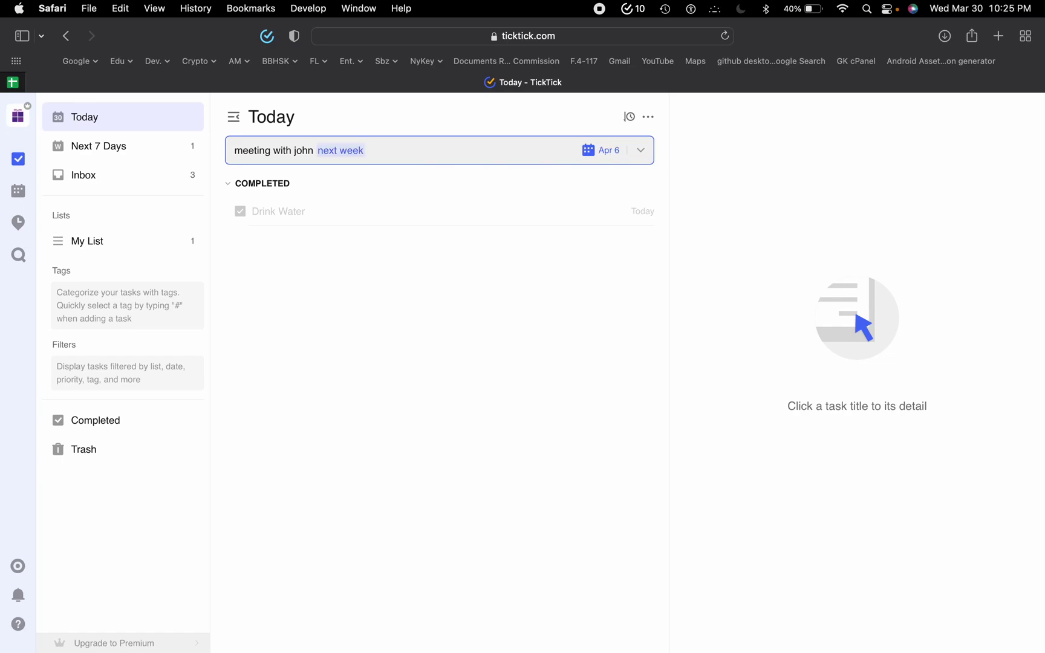
{"action": "key", "text": "Return"}
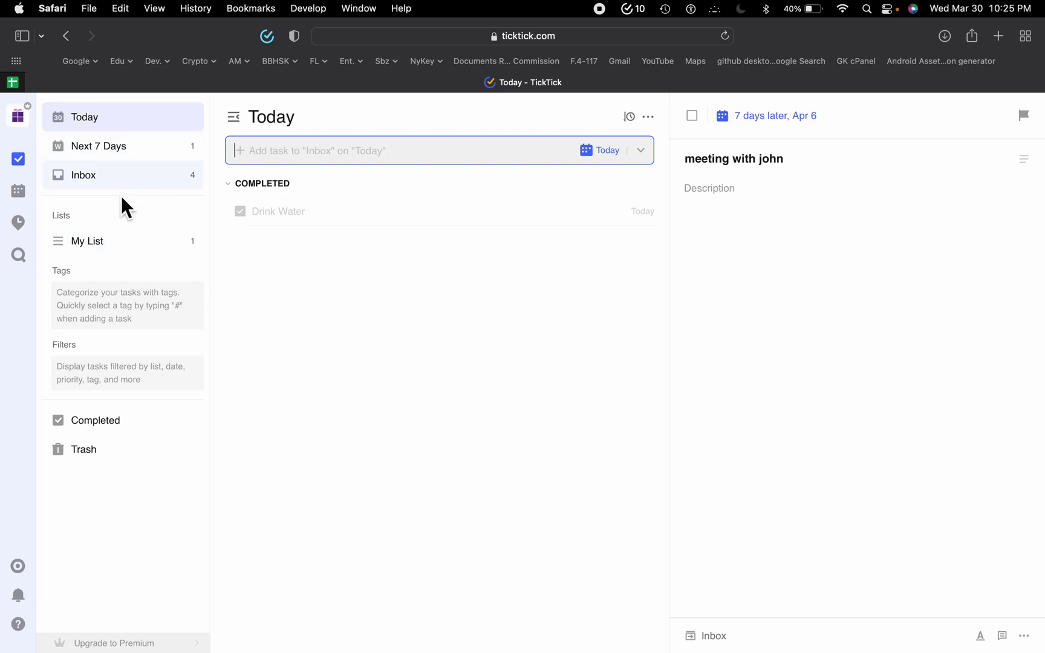
{"action": "left_click", "coordinate": [34, 127]}
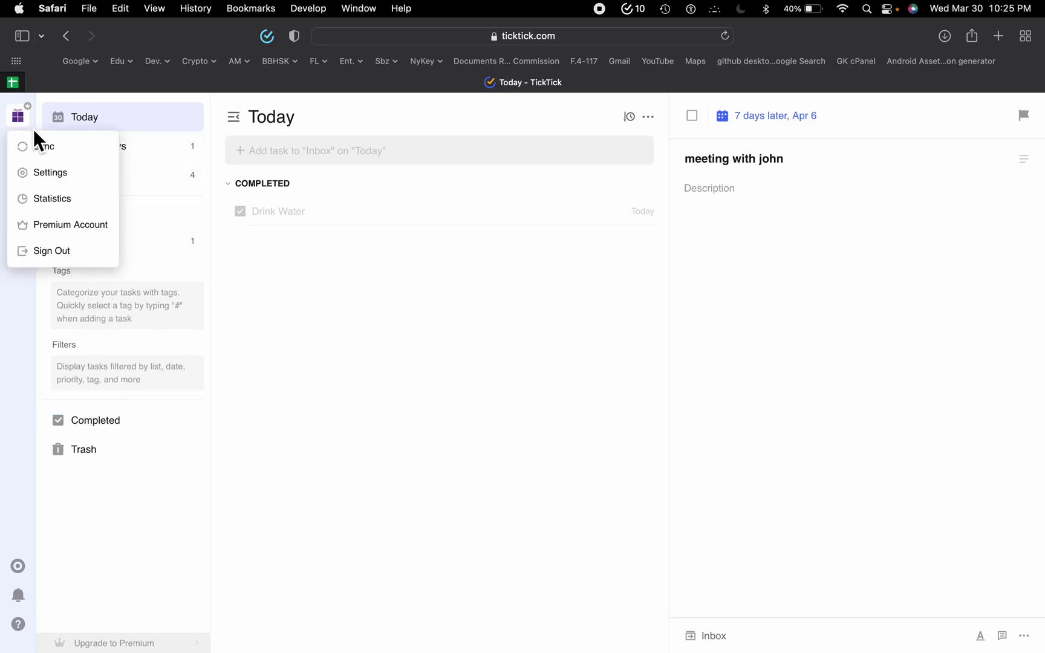
Make the All smart list visible in Smart List settings, then view All tasks
{"action": "left_click", "coordinate": [62, 173]}
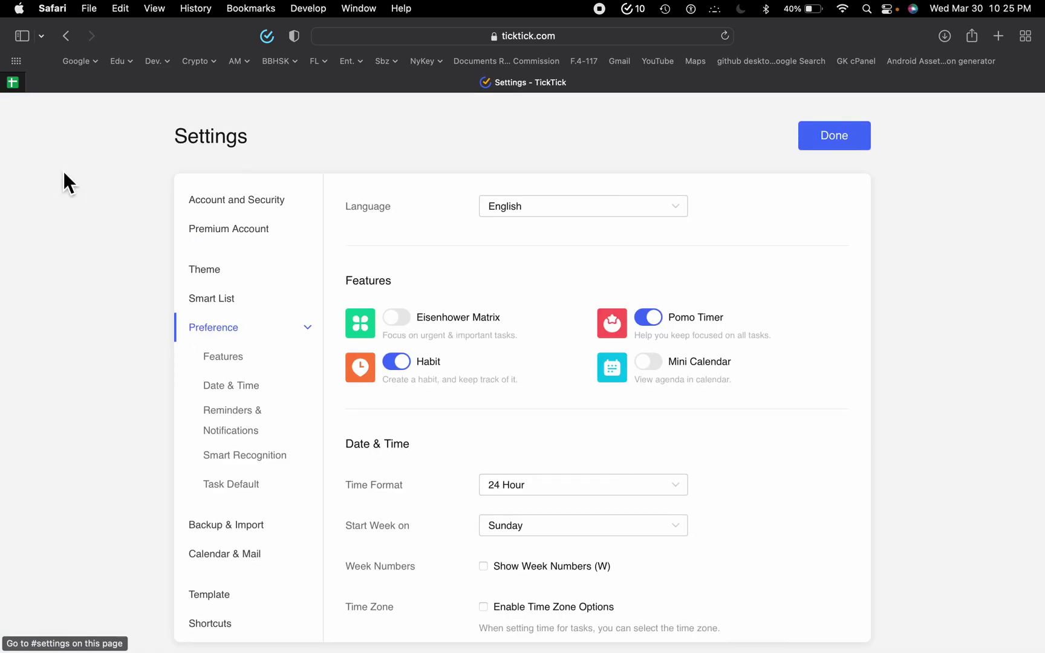
{"action": "left_click", "coordinate": [242, 305]}
{"action": "left_click", "coordinate": [547, 213]}
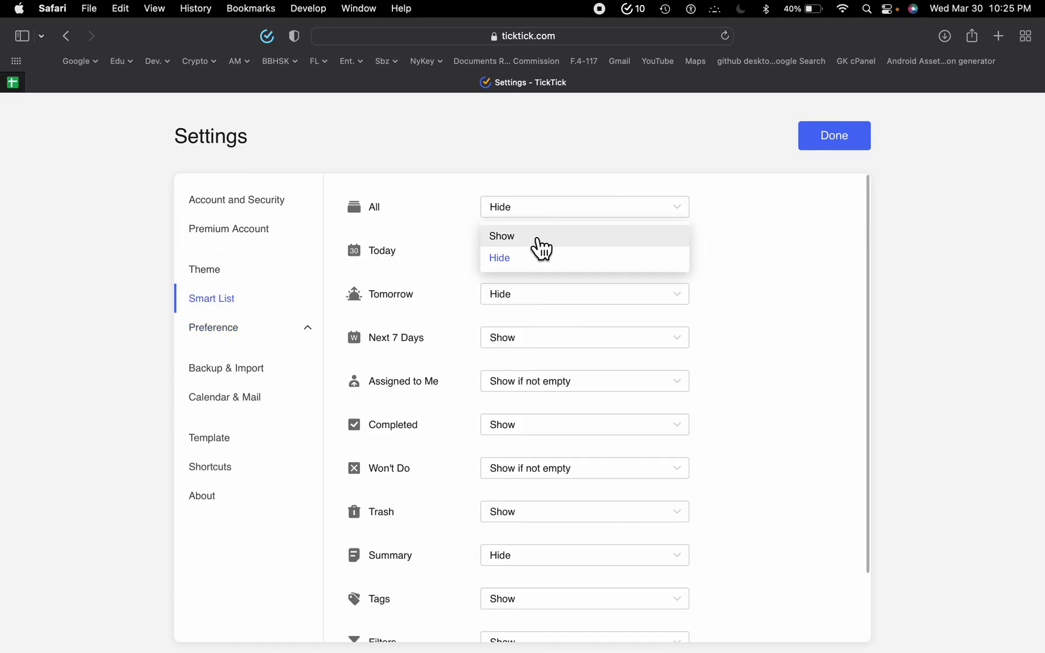
{"action": "left_click", "coordinate": [541, 248]}
{"action": "left_click", "coordinate": [857, 152]}
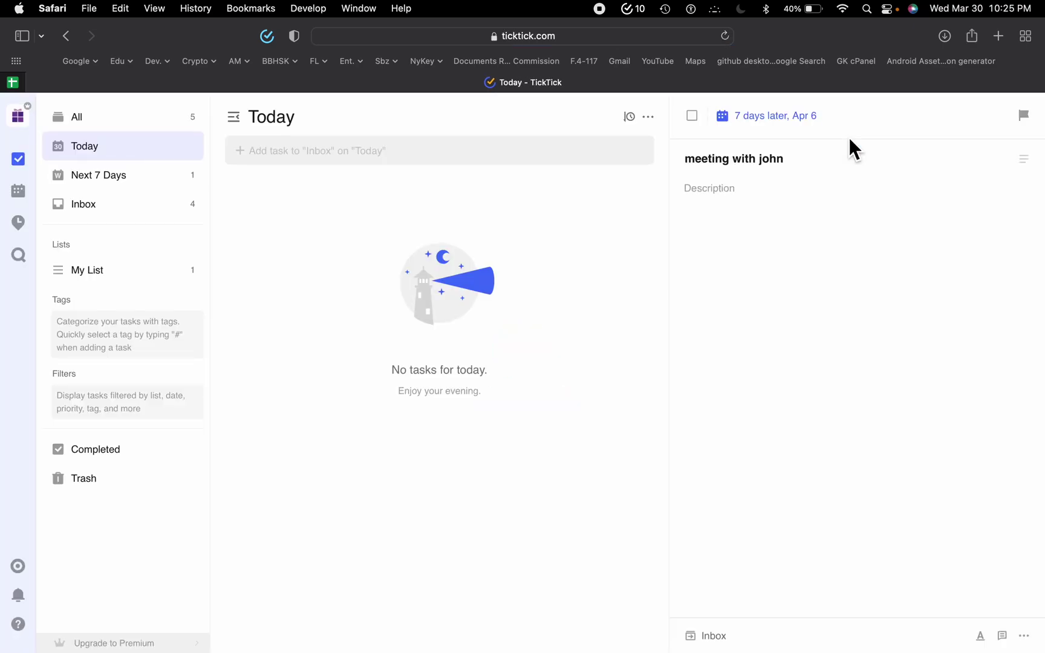
{"action": "left_click", "coordinate": [141, 118]}
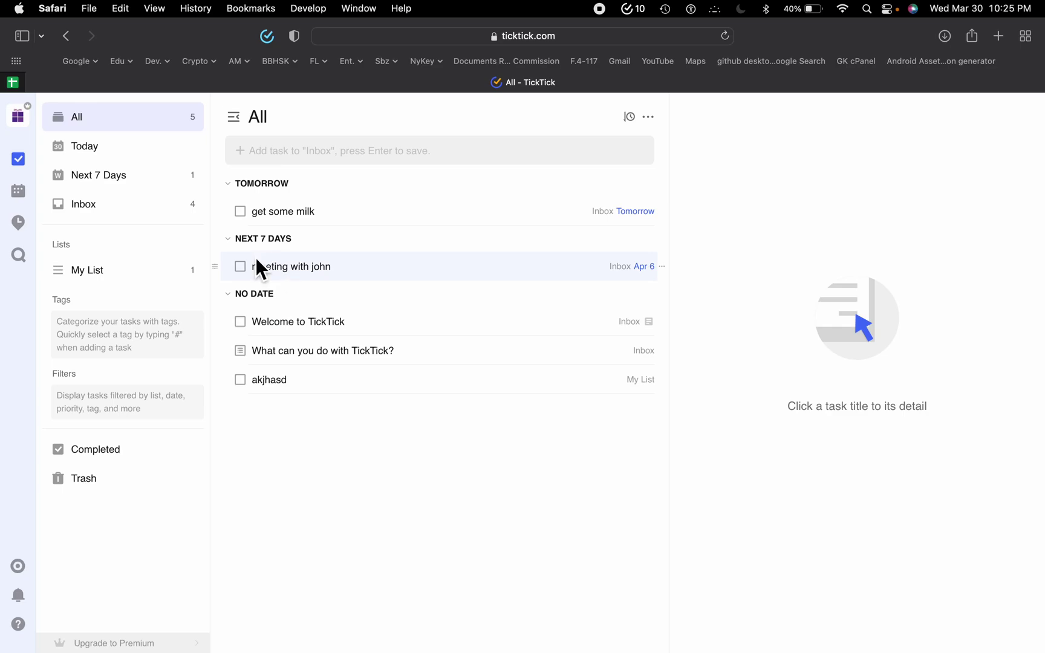
Inspect the meeting task's Apr 6 due date without changing it, then go to Today
{"action": "left_click", "coordinate": [299, 271]}
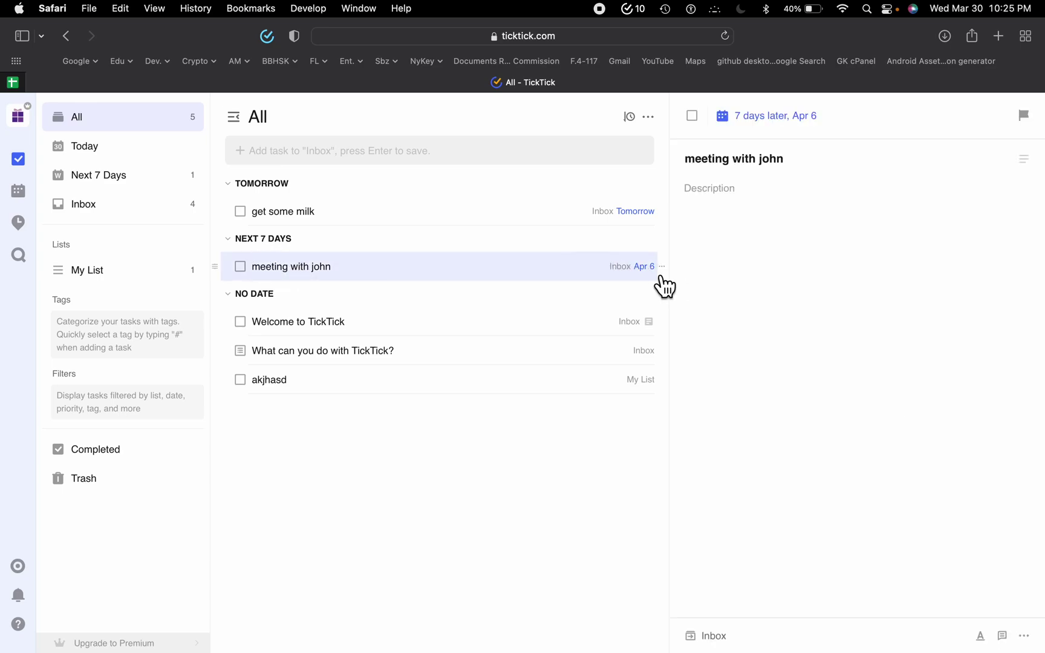
{"action": "left_click", "coordinate": [811, 121]}
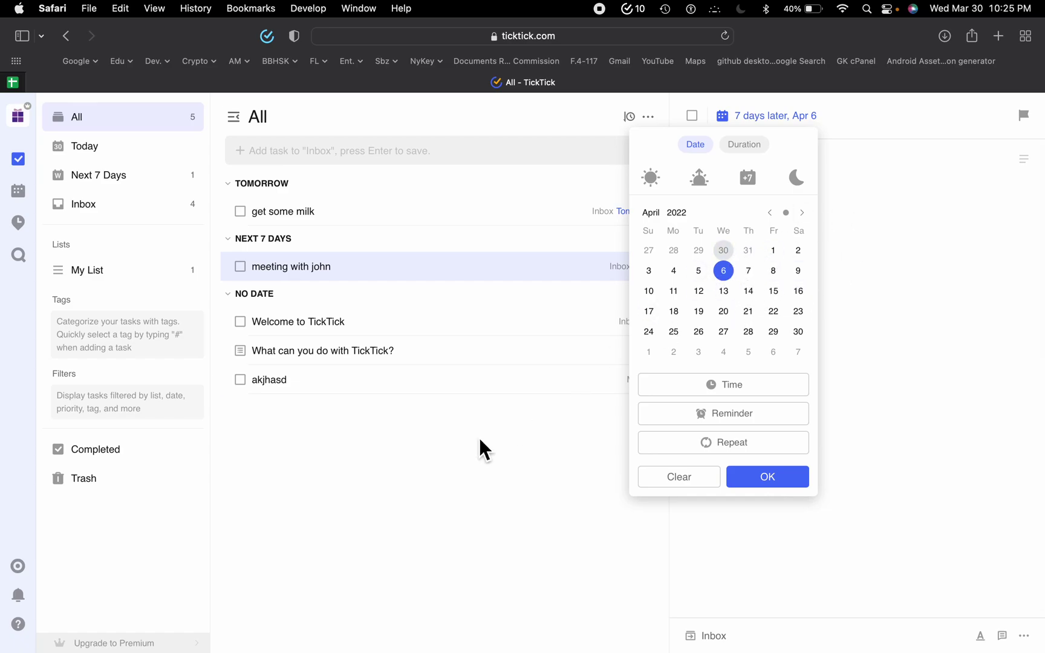
{"action": "left_click", "coordinate": [389, 528]}
{"action": "left_click", "coordinate": [128, 148]}
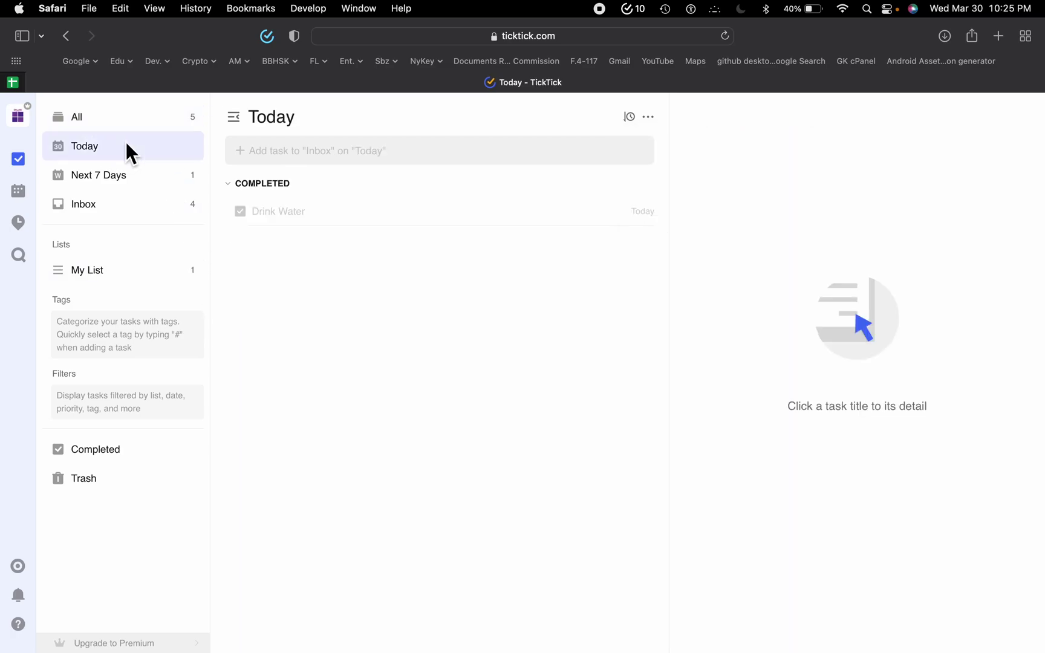
In the habit tracker, check off two more days of Drink Water
{"action": "left_click", "coordinate": [19, 222]}
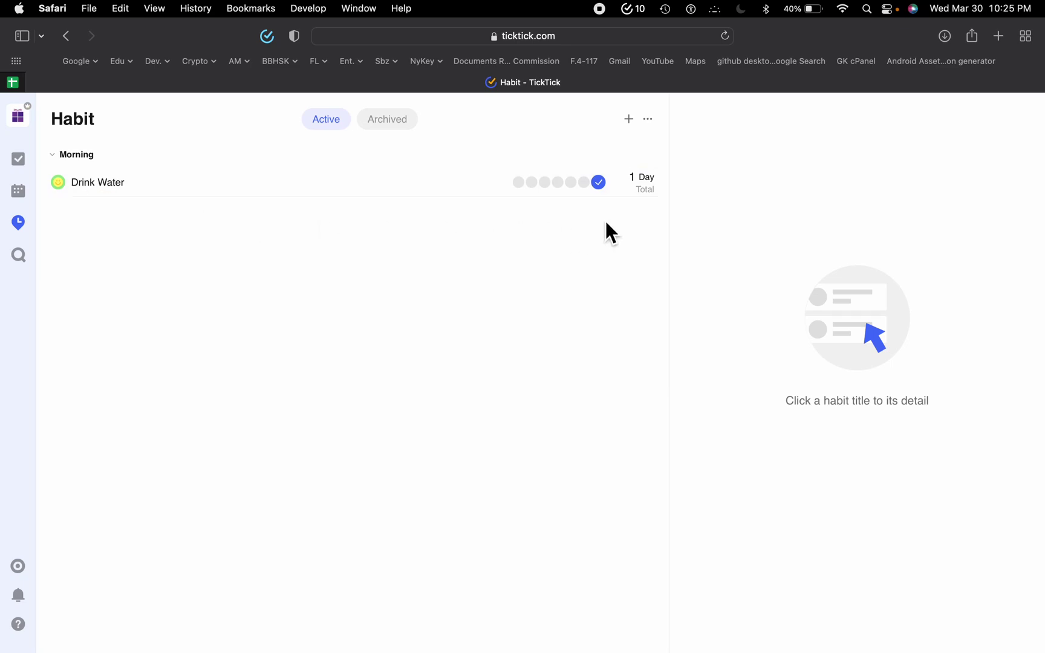
{"action": "left_click", "coordinate": [532, 182]}
{"action": "left_click", "coordinate": [545, 182]}
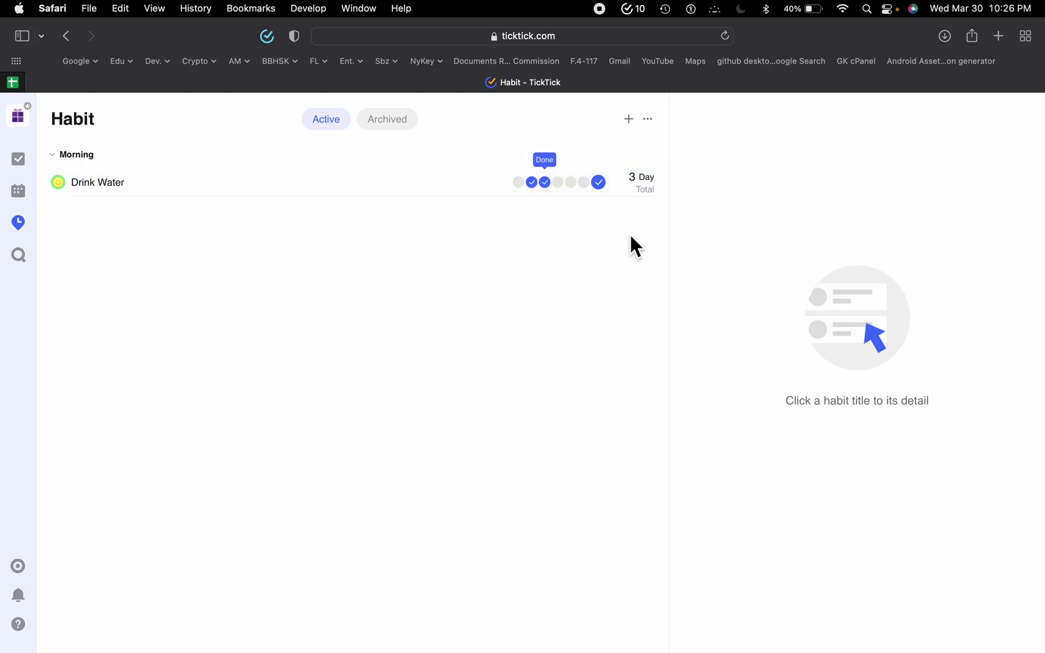
Open and cancel Create Habit, then return to the task lists
{"action": "left_click", "coordinate": [629, 119]}
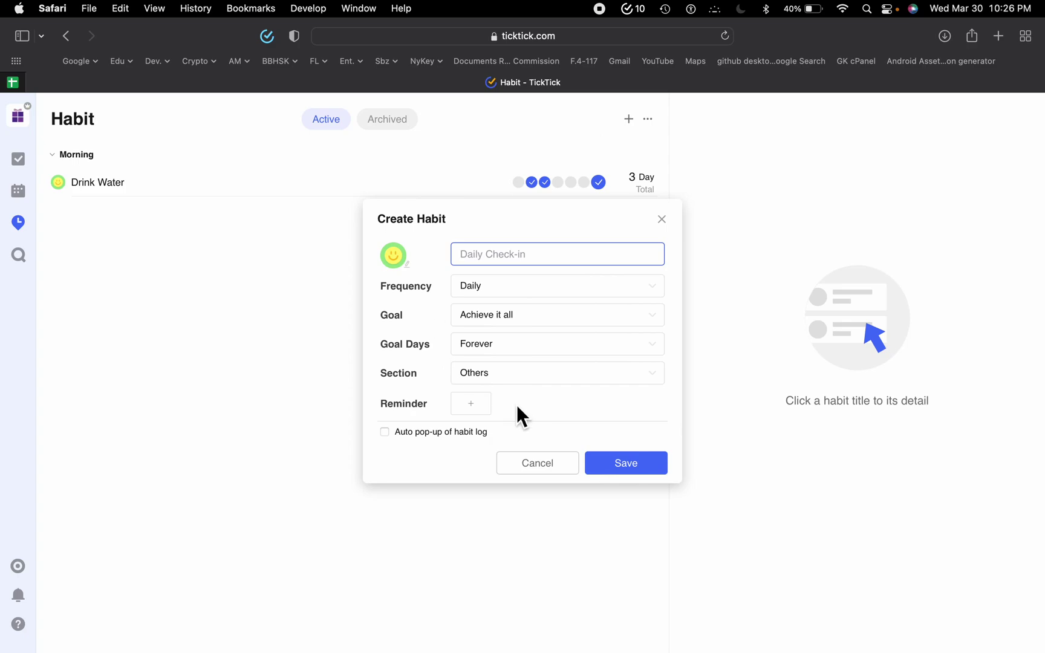
{"action": "left_click", "coordinate": [534, 469]}
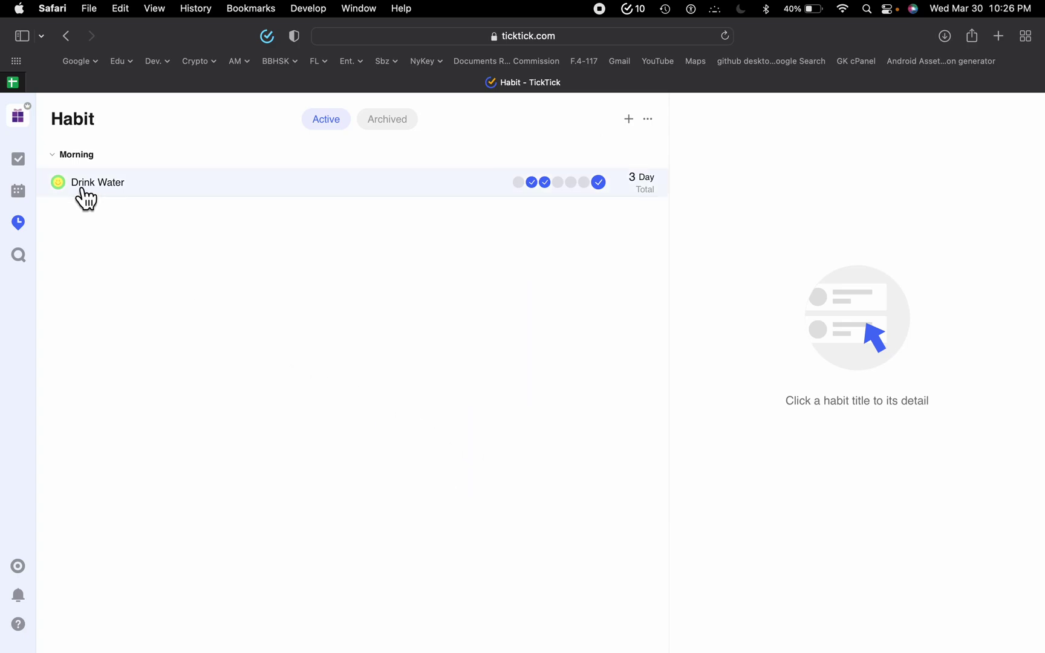
{"action": "left_click", "coordinate": [28, 160]}
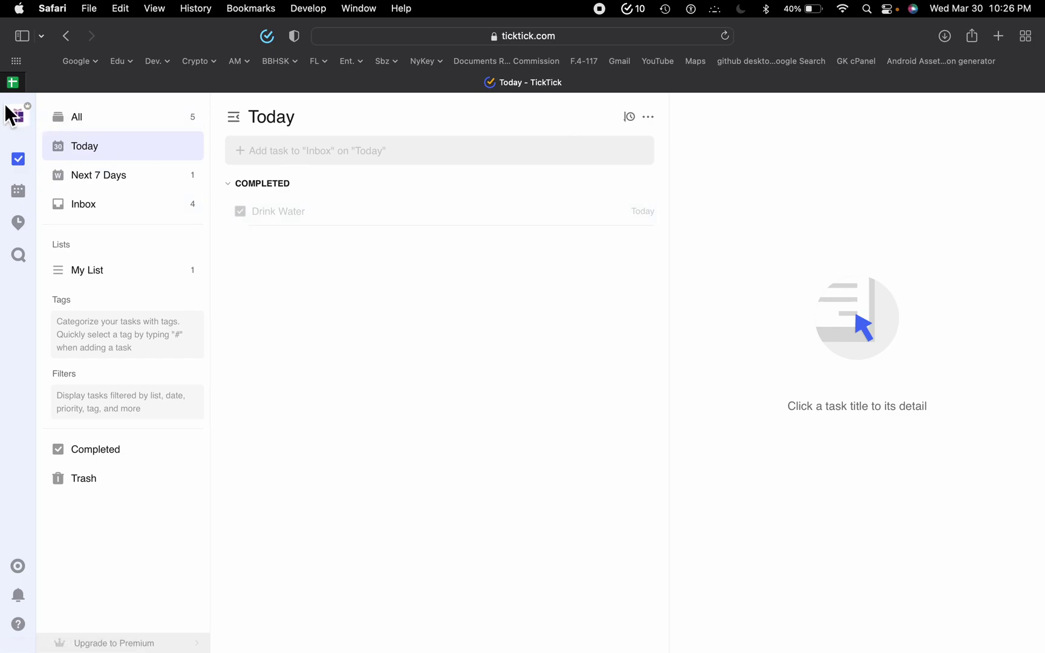
{"action": "left_click", "coordinate": [12, 84]}
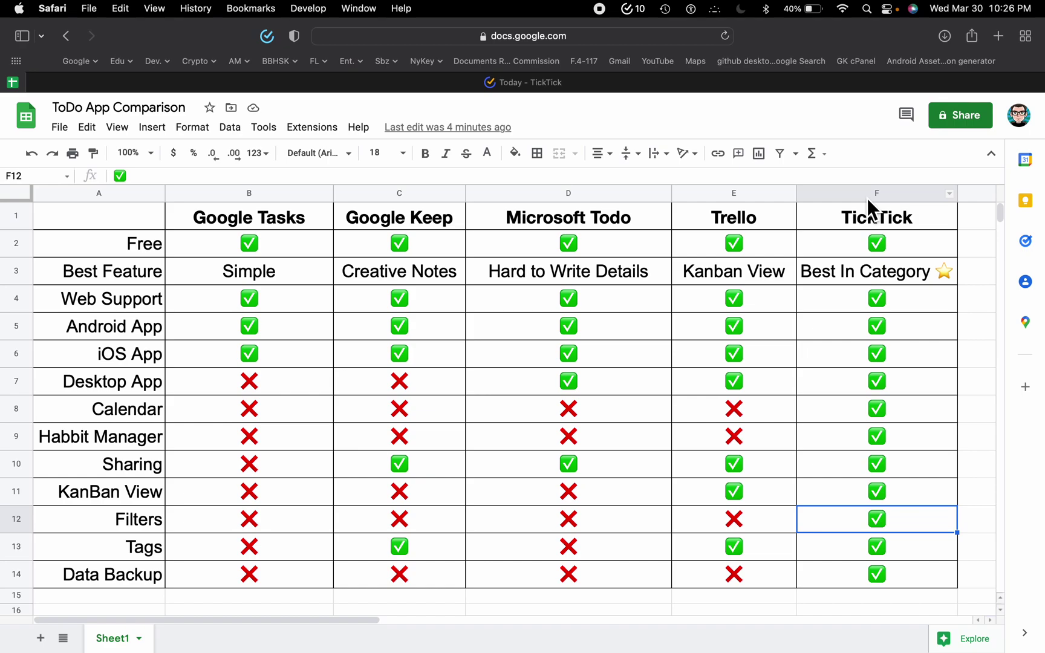
Select the TickTick header cell F1 in the comparison sheet, then go back to TickTick
{"action": "left_click", "coordinate": [893, 220]}
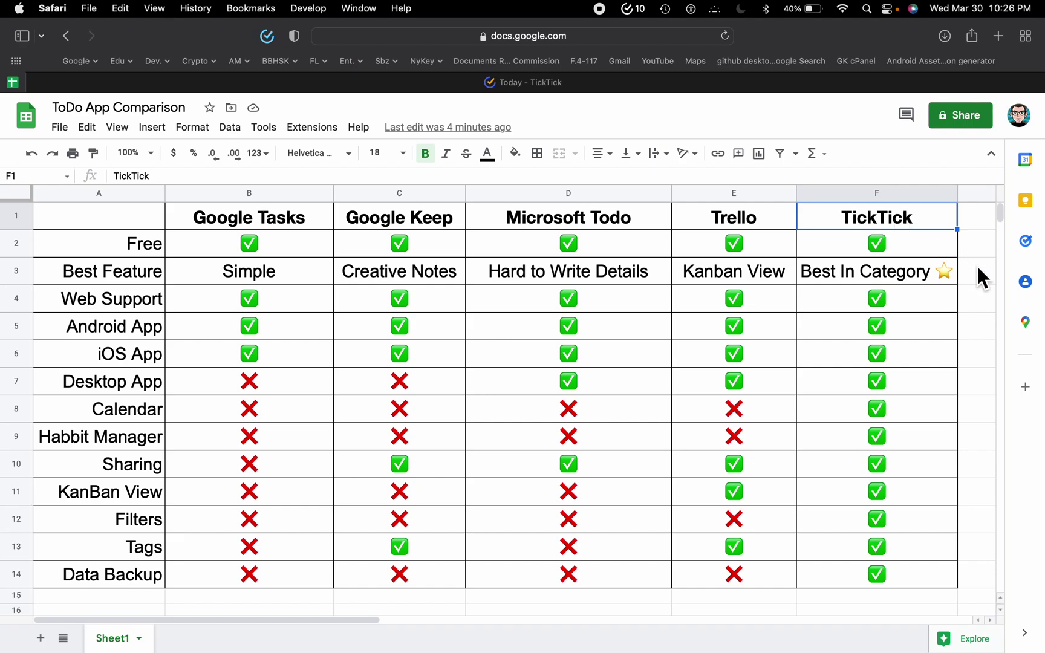
{"action": "left_click", "coordinate": [672, 83]}
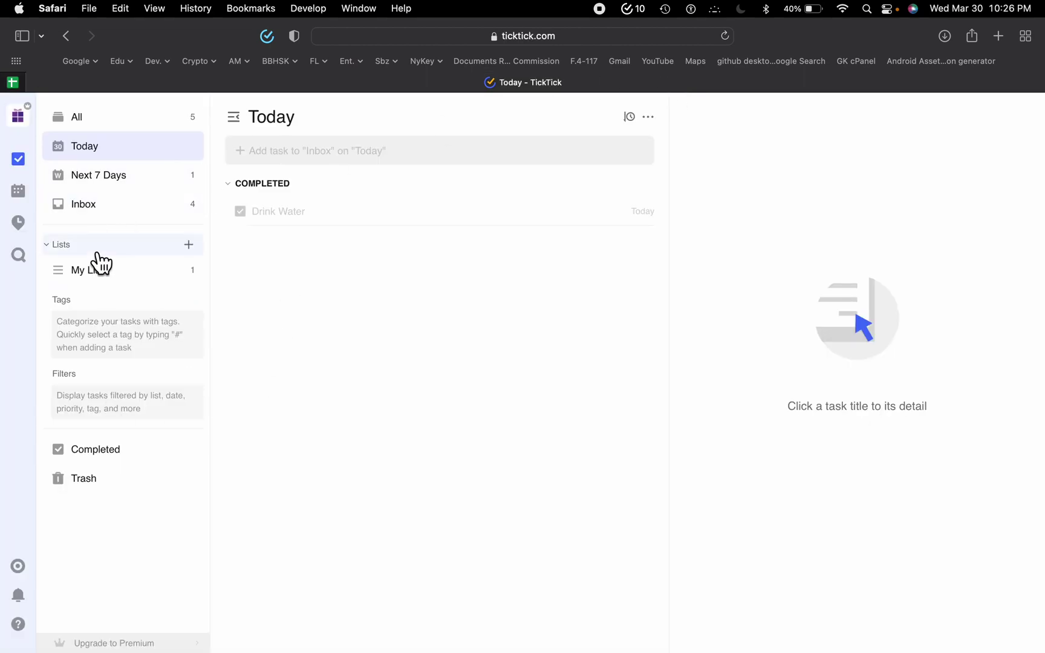
Create a new task list named 'A new list'
{"action": "left_click", "coordinate": [190, 244]}
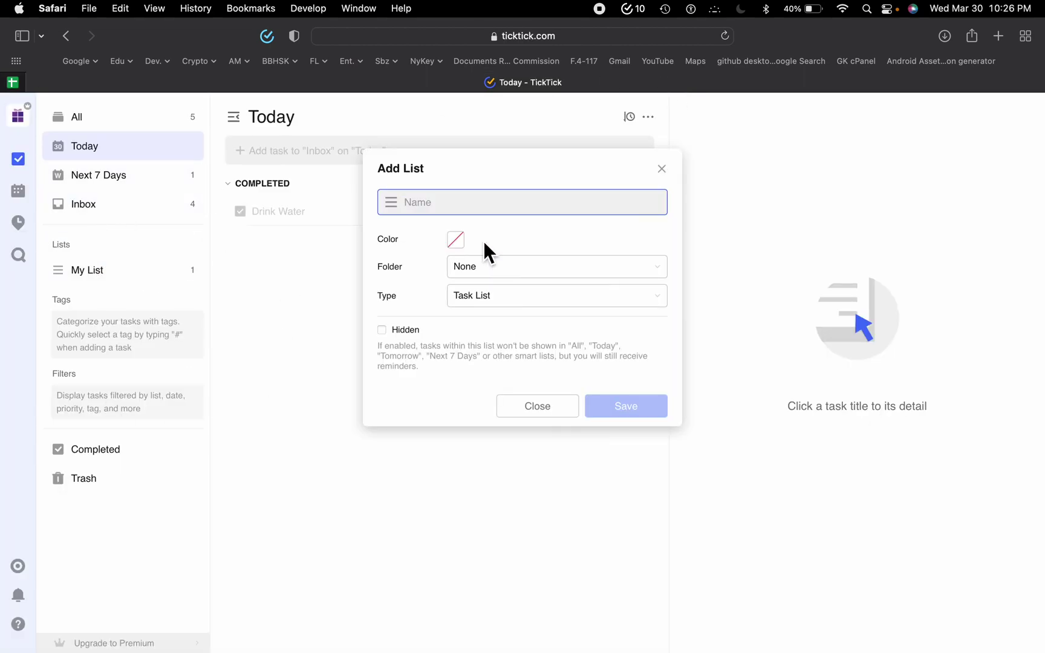
{"action": "type", "text": "A new "}
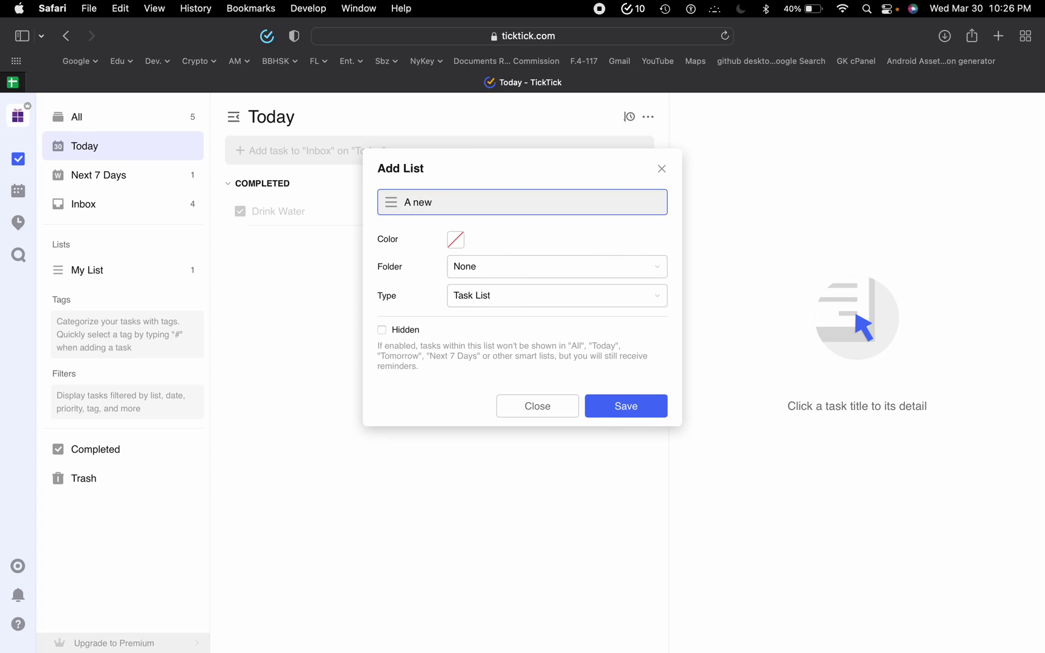
{"action": "type", "text": "list"}
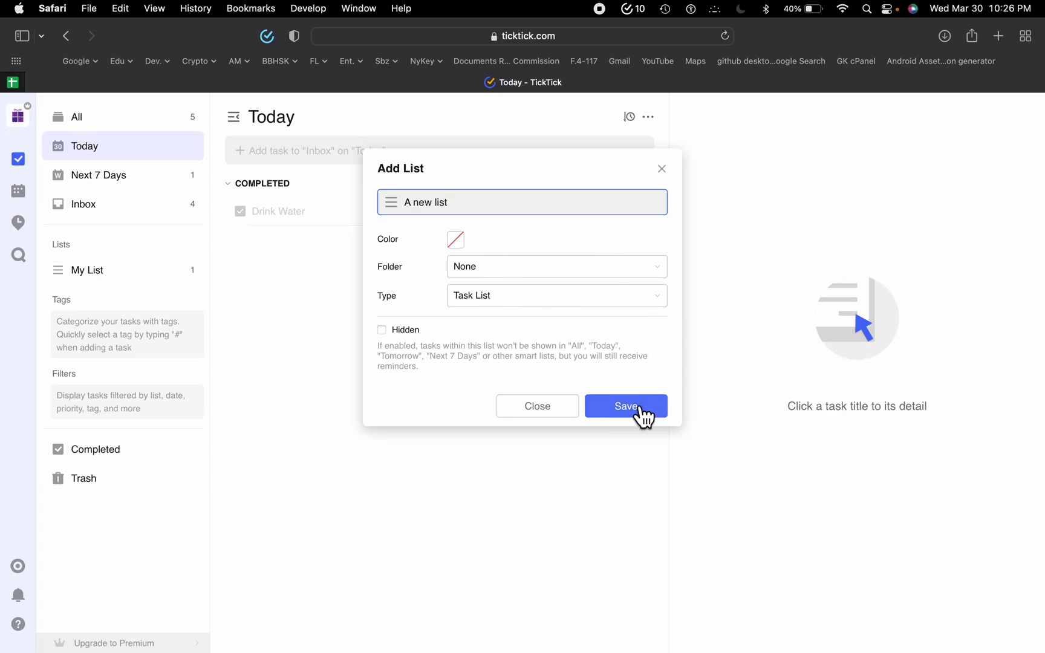
{"action": "left_click", "coordinate": [635, 411]}
Switch the list to Kanban view with 'Doing' and 'Done' sections
{"action": "left_click", "coordinate": [648, 117]}
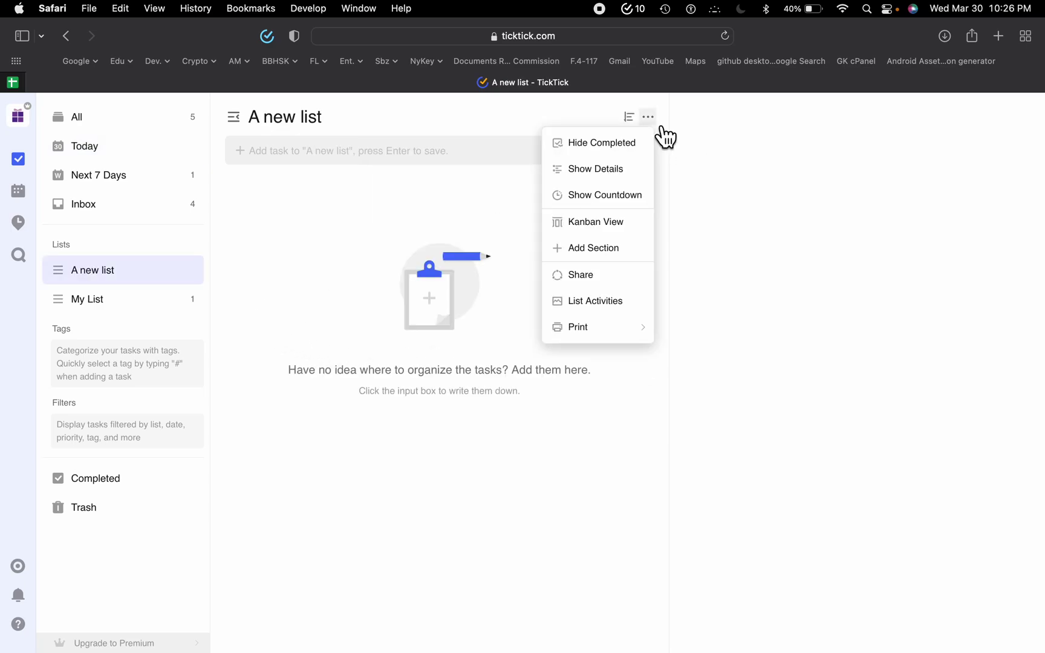
{"action": "left_click", "coordinate": [604, 227]}
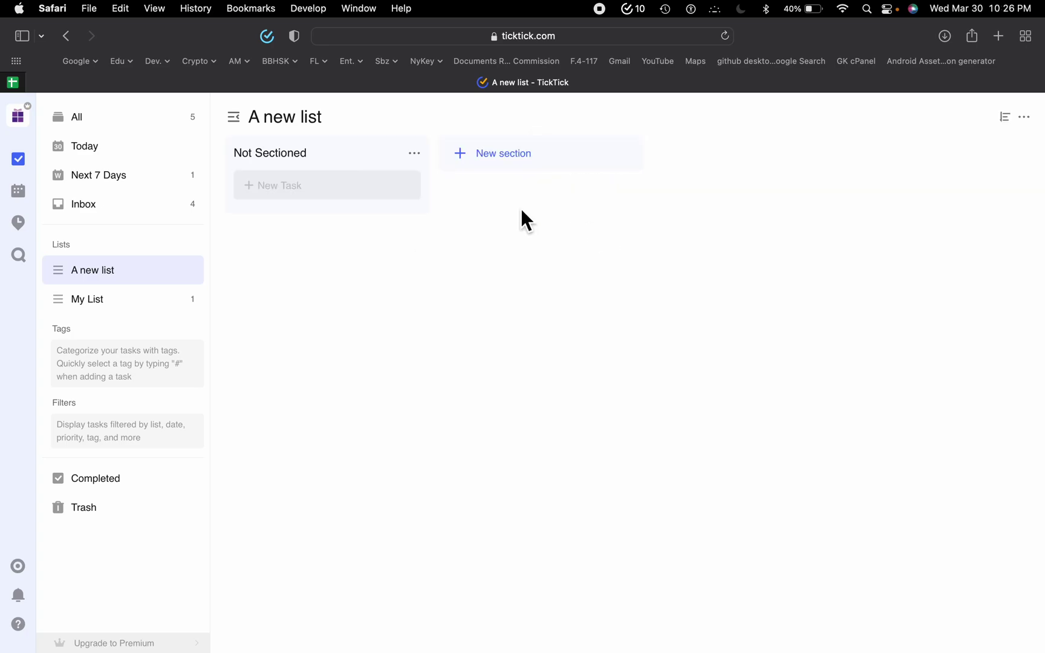
{"action": "left_click", "coordinate": [529, 162]}
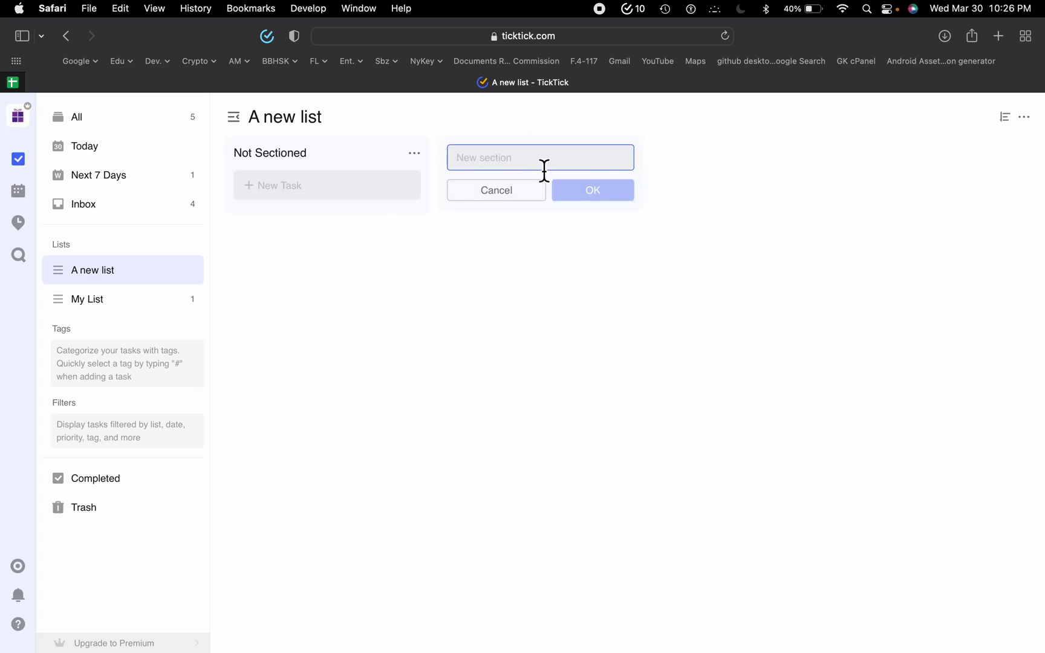
{"action": "type", "text": "Doing"}
{"action": "key", "text": "Return"}
{"action": "left_click", "coordinate": [726, 159]}
{"action": "type", "text": "done"}
{"action": "key", "text": "BackSpace"}
{"action": "key", "text": "BackSpace"}
{"action": "key", "text": "BackSpace"}
{"action": "key", "text": "BackSpace"}
{"action": "type", "text": "Done"}
{"action": "key", "text": "Return"}
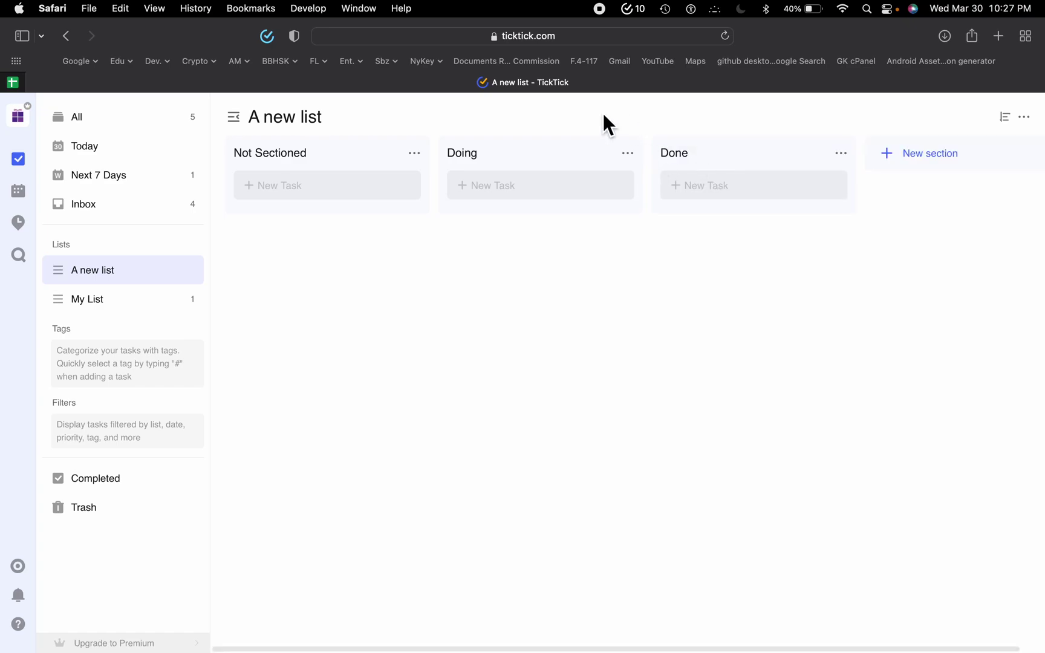
Add a card titled 'a task' and move it into the Done column
{"action": "left_click", "coordinate": [346, 189]}
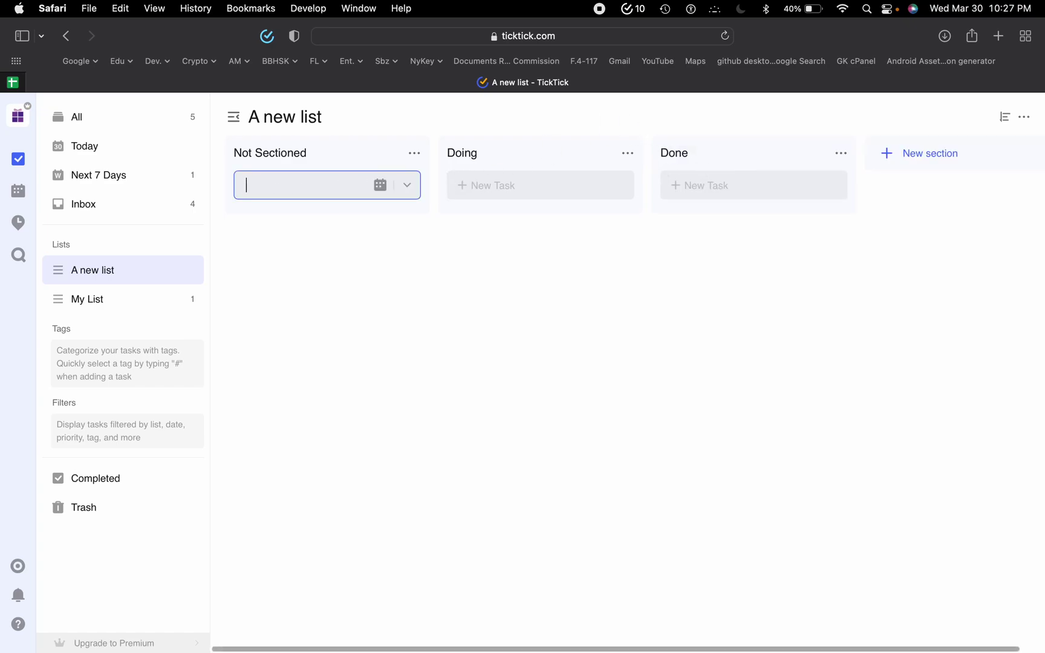
{"action": "type", "text": "a task"}
{"action": "key", "text": "Return"}
{"action": "left_click_drag", "start_coordinate": [315, 219], "coordinate": [781, 170]}
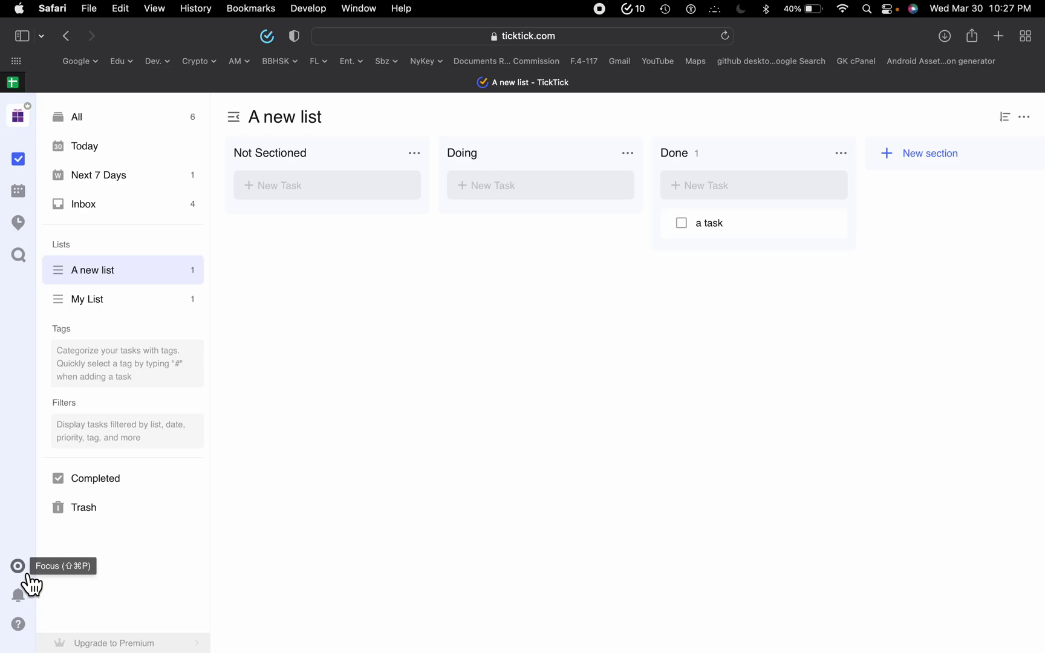
Start and stop the focus timer, then return to the comparison spreadsheet
{"action": "mouse_move", "coordinate": [28, 579]}
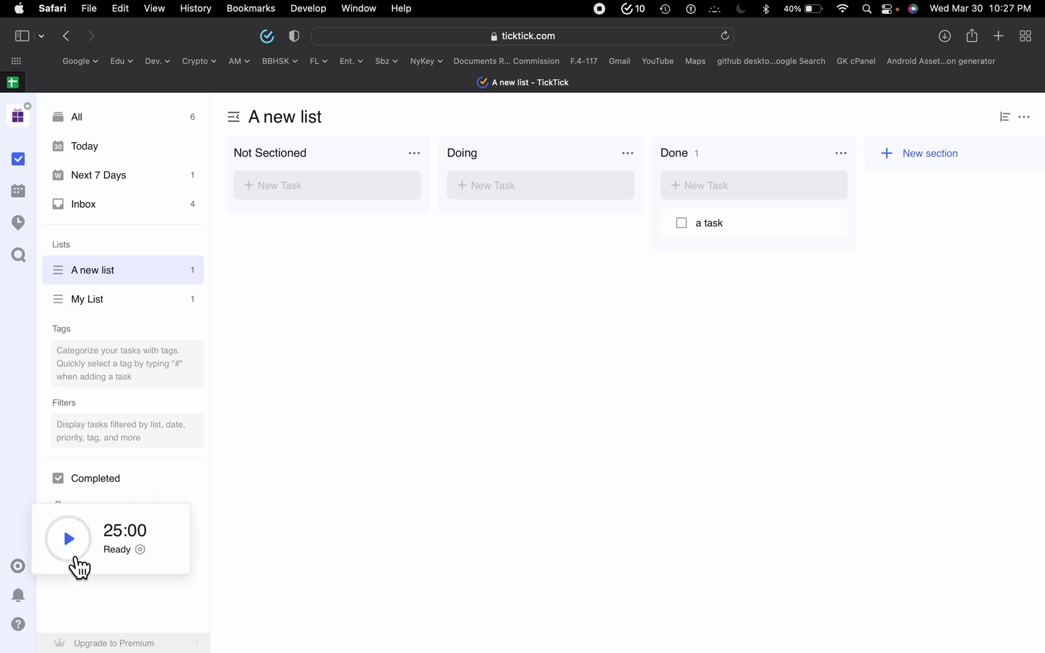
{"action": "left_click", "coordinate": [69, 539]}
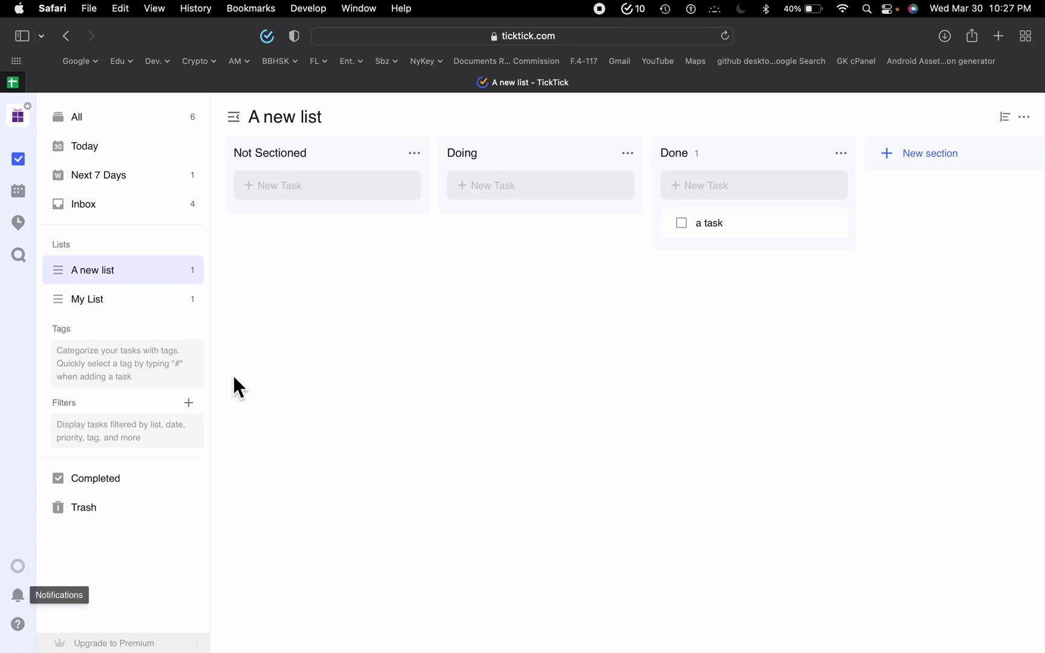
{"action": "mouse_move", "coordinate": [67, 561]}
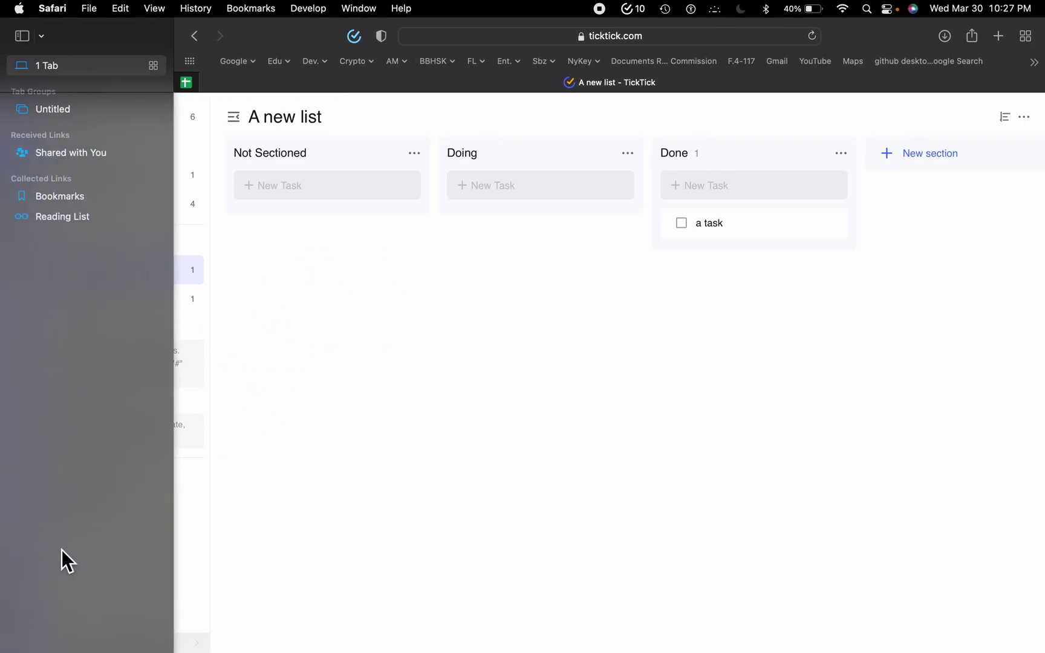
{"action": "mouse_move", "coordinate": [24, 570]}
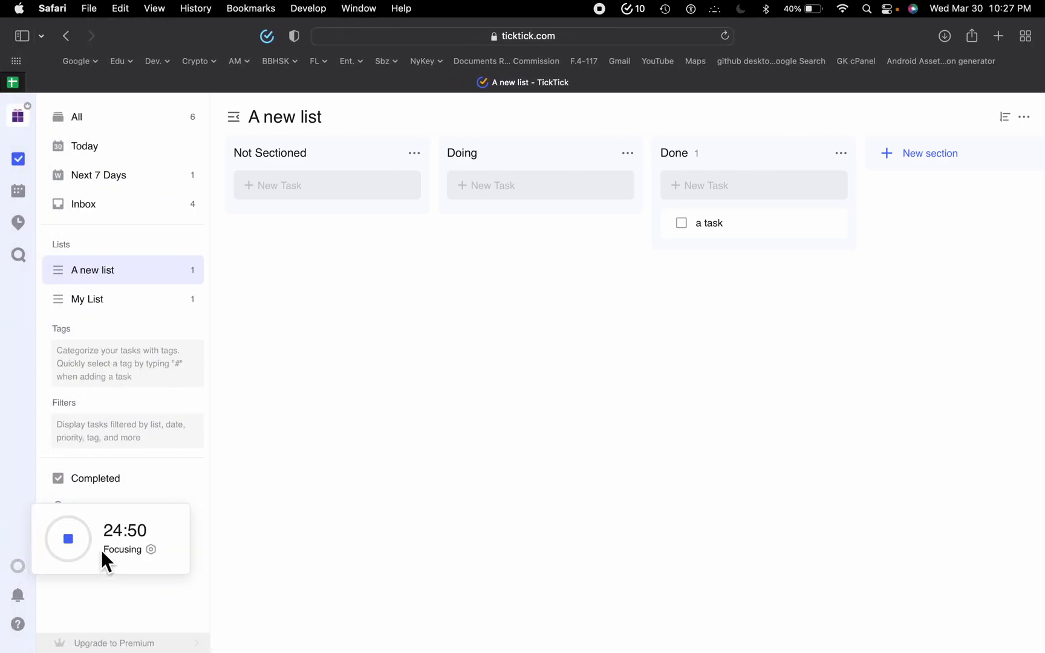
{"action": "left_click", "coordinate": [77, 546]}
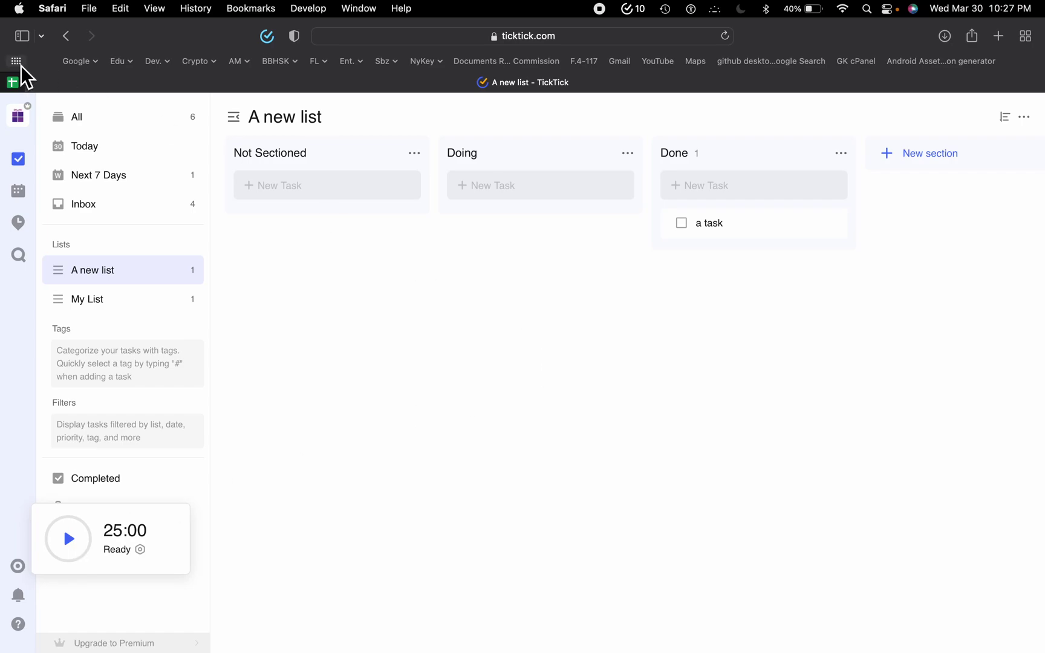
{"action": "left_click", "coordinate": [12, 83]}
{"action": "scroll", "coordinate": [428, 367], "scroll_direction": "down", "scroll_amount": 2}
{"action": "scroll", "coordinate": [427, 365], "scroll_direction": "up", "scroll_amount": 2}
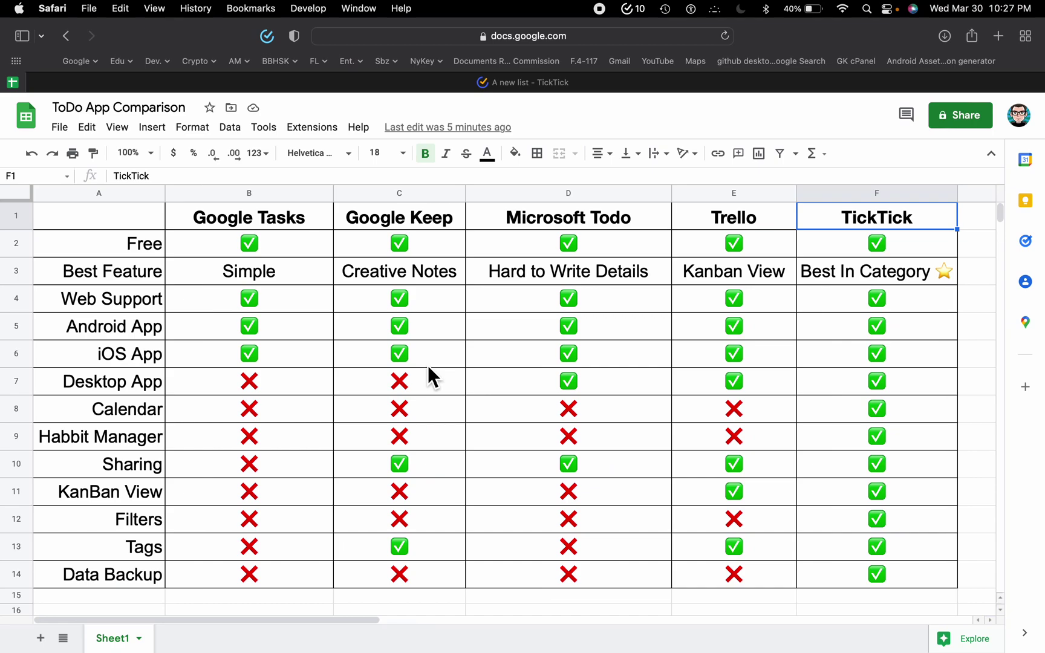